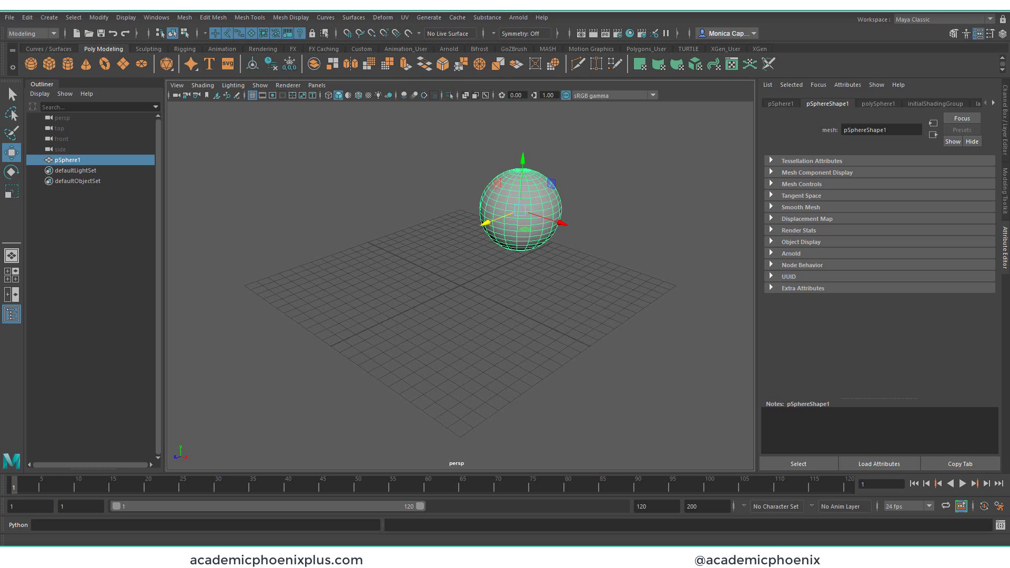
- Open the Content Browser and move it away from the viewport
left_click(157, 18)
mouse_move(181, 55)
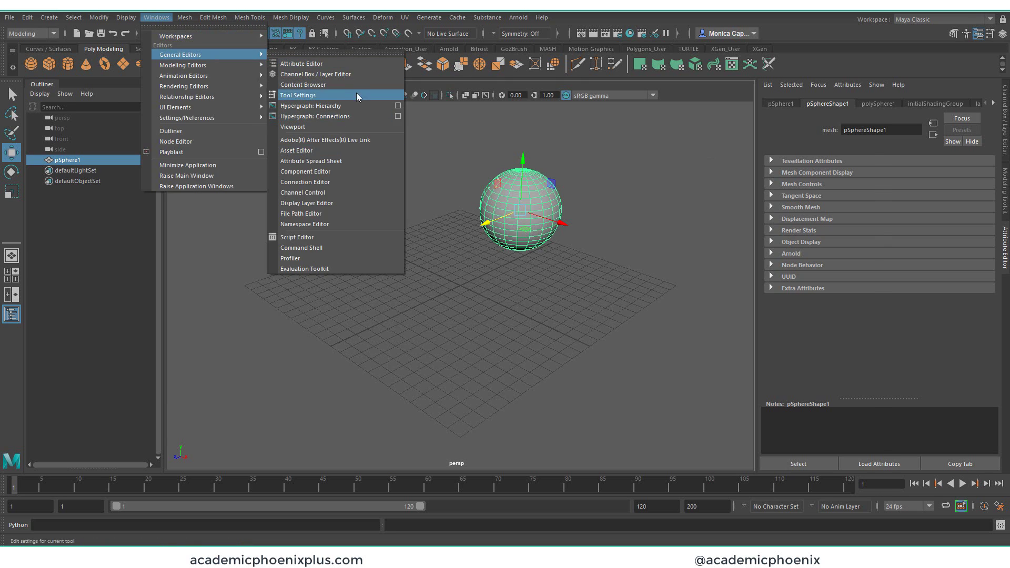
left_click(303, 85)
left_click_drag(481, 121, 789, 98)
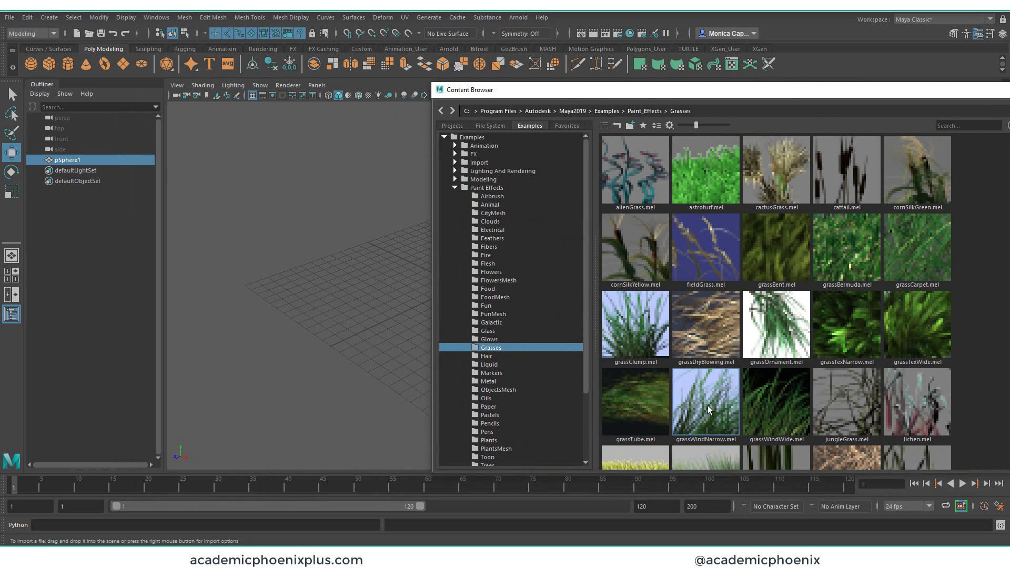
- Paint grassWindNarrow and cornSilkGreen grass strokes on the ground beside the sphere
key("q")
scroll(316, 274, "up", 3)
left_click_drag(353, 269, 287, 339)
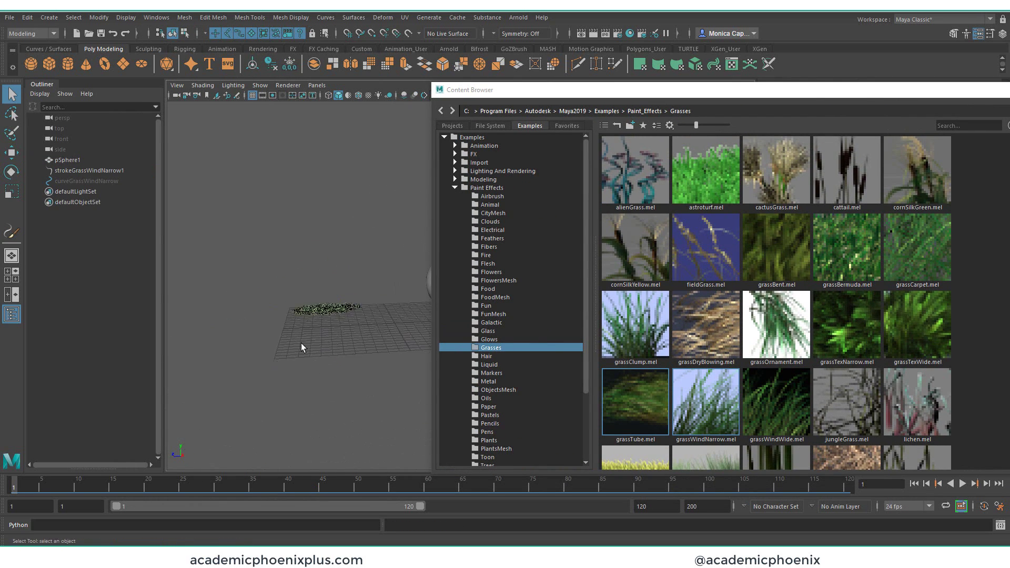
key("q")
scroll(249, 316, "up", 3)
scroll(235, 234, "up", 3)
left_click(234, 234)
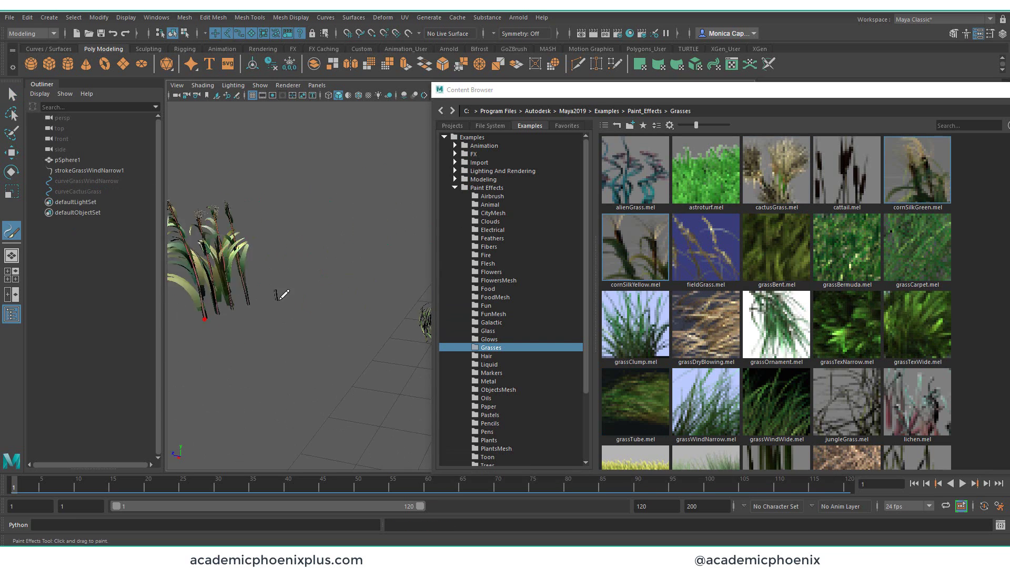
key("q")
scroll(283, 295, "down", 3)
- Paint a patch of grassDryBlowing grass on the ground
left_click(706, 325)
left_click_drag(247, 336, 316, 347)
key("q")
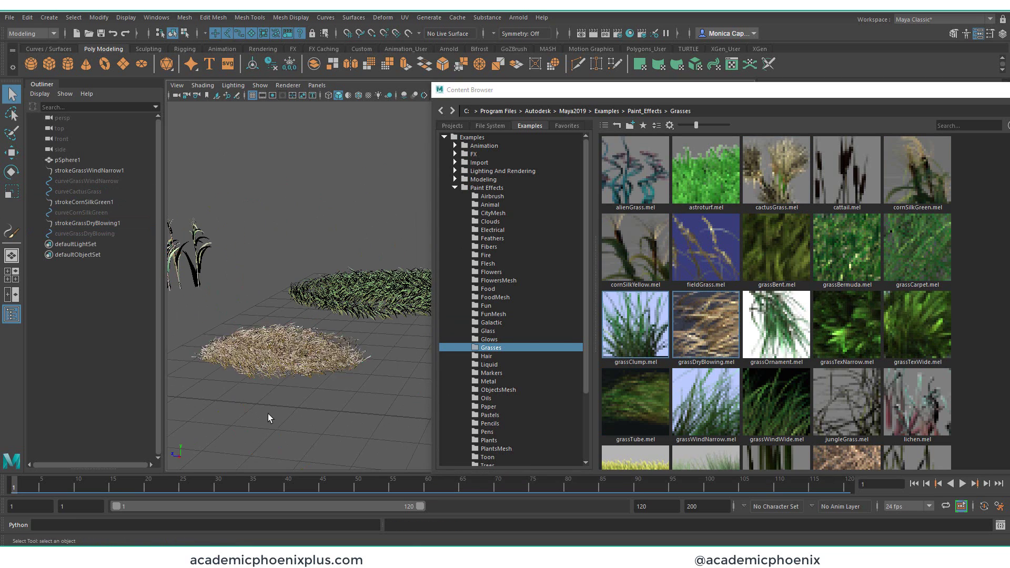
left_click_drag(268, 418, 299, 314, "alt")
left_click_drag(585, 294, 585, 341)
- Try a row of birch trees from the Trees folder, then undo them
left_click(488, 406)
left_click(917, 170)
left_click_drag(242, 390, 391, 338)
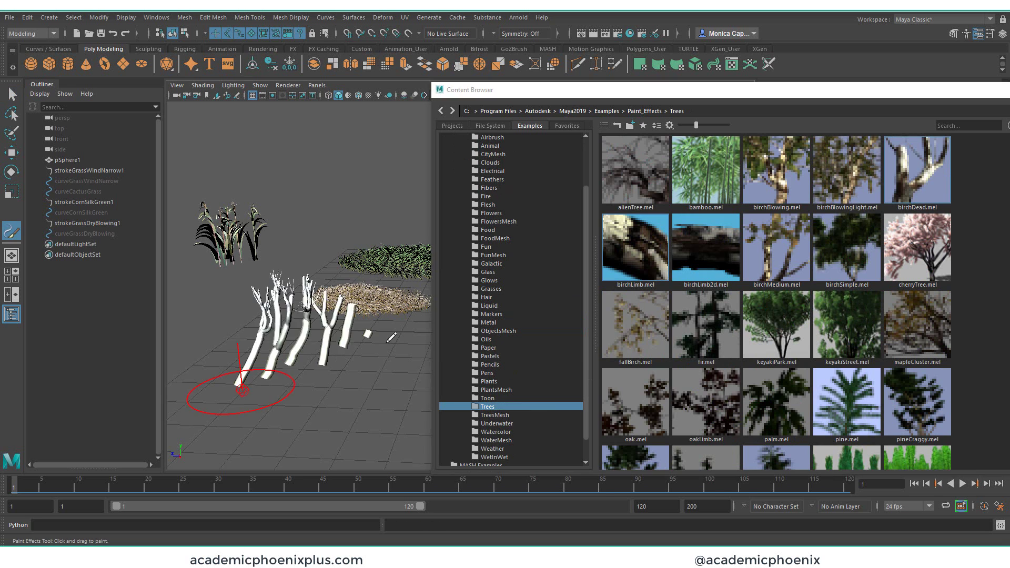
key("ctrl+z")
key("ctrl+z")
key("q")
left_click_drag(253, 337, 295, 318, "alt")
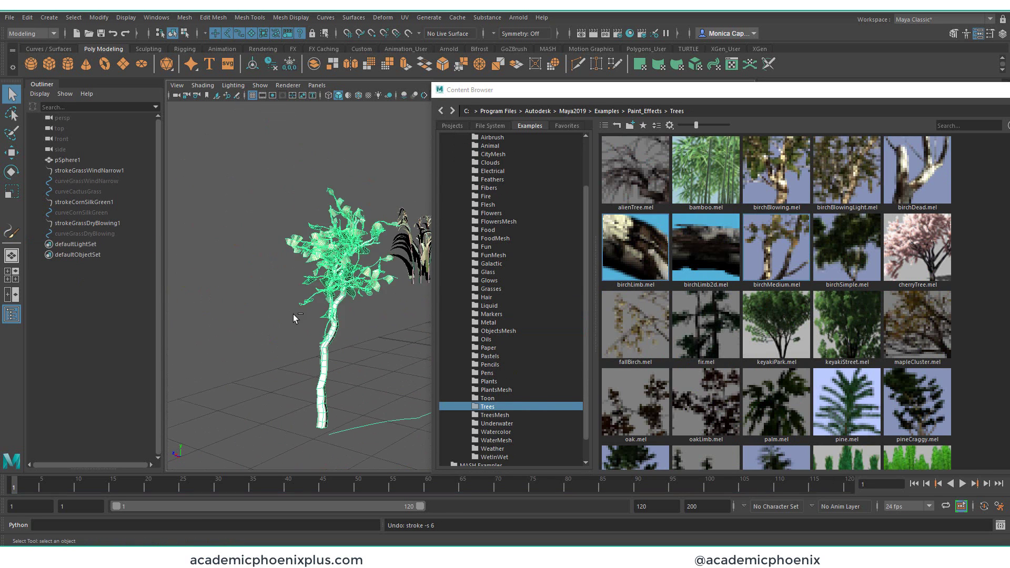
scroll(790, 315, "down", 4)
- Paint a trial redwood tree, undo it, and paint an oak tree instead
left_click(636, 339)
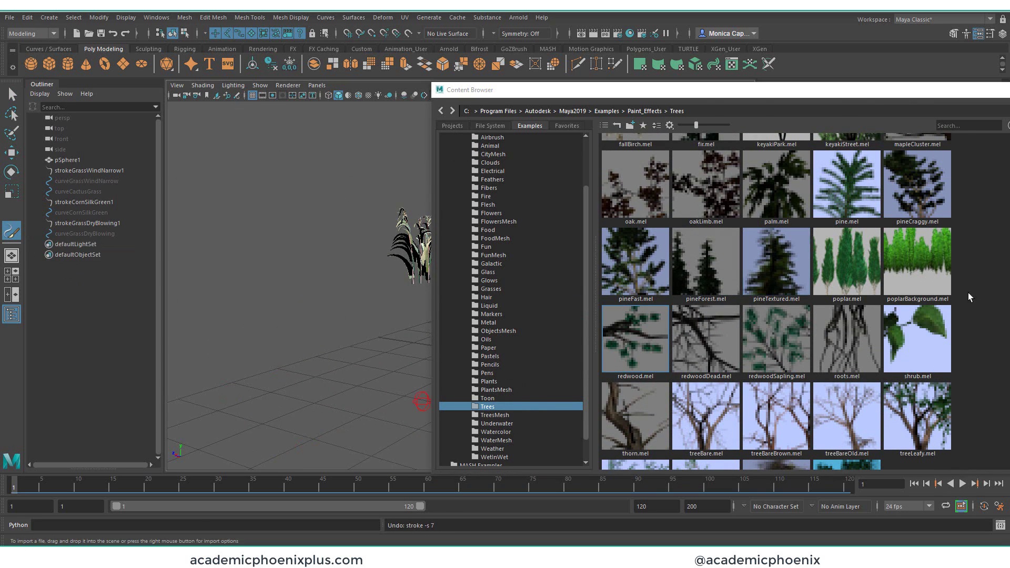
left_click_drag(278, 400, 337, 405)
key("q")
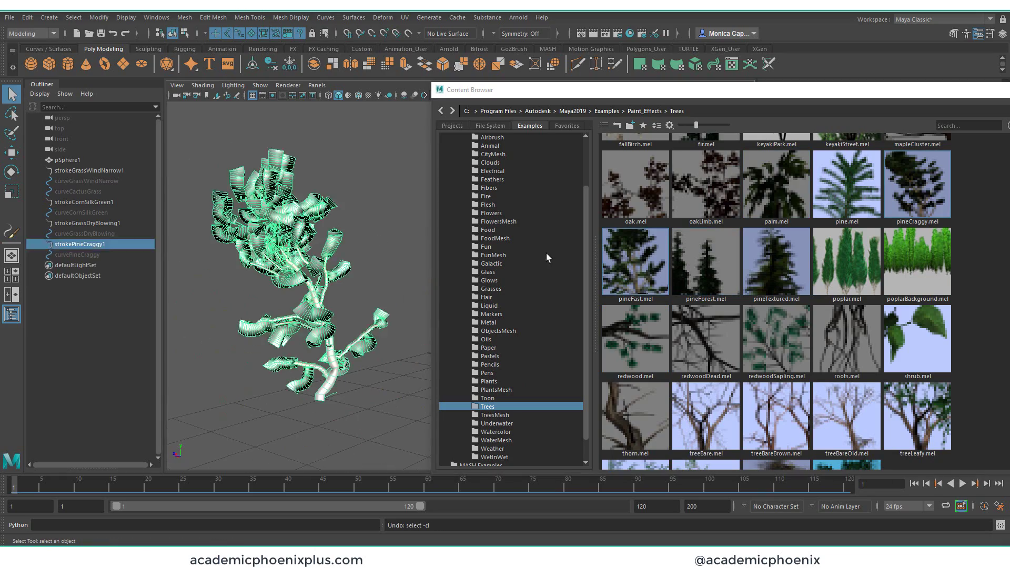
key("ctrl+z")
left_click(636, 184)
left_click_drag(284, 337, 304, 335)
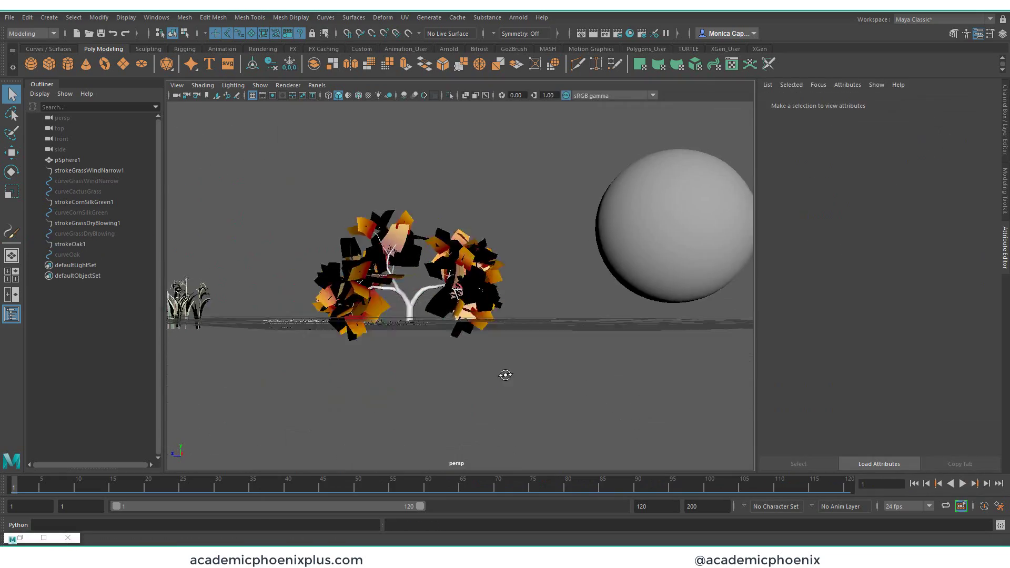
- Convert the oak stroke to polygons and switch to the Texturing workspace
left_click(99, 17)
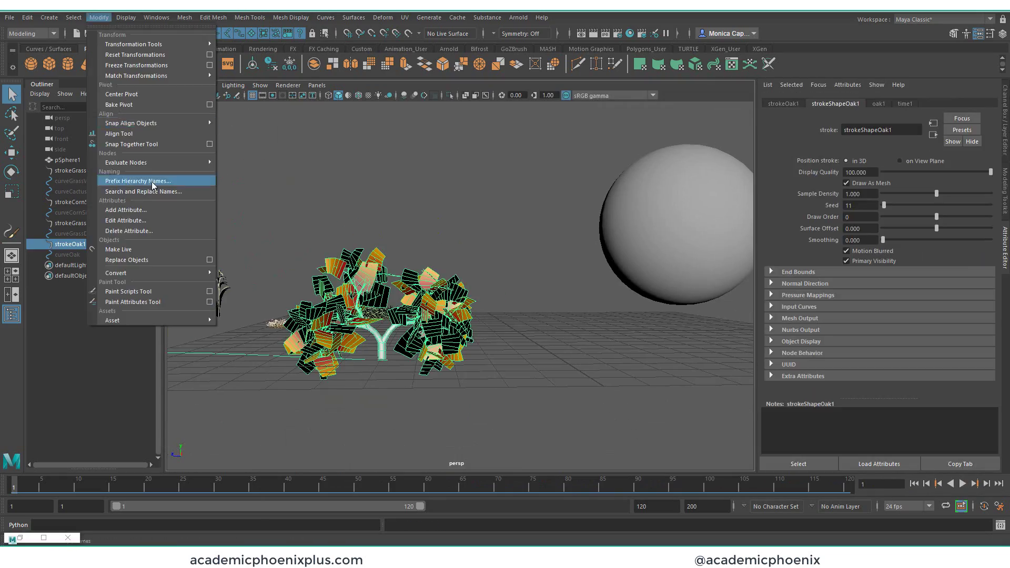
left_click(132, 181)
left_click(990, 20)
left_click(926, 242)
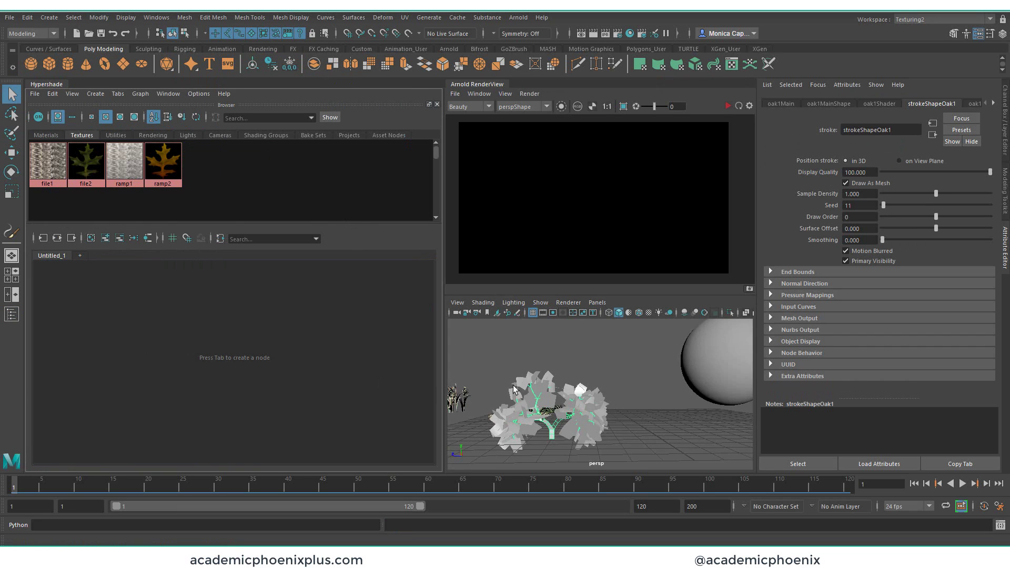
- Give the oak leaves a new treeLeaves material linked to the leaf texture
right_click_drag(640, 267, 640, 382)
key("Return")
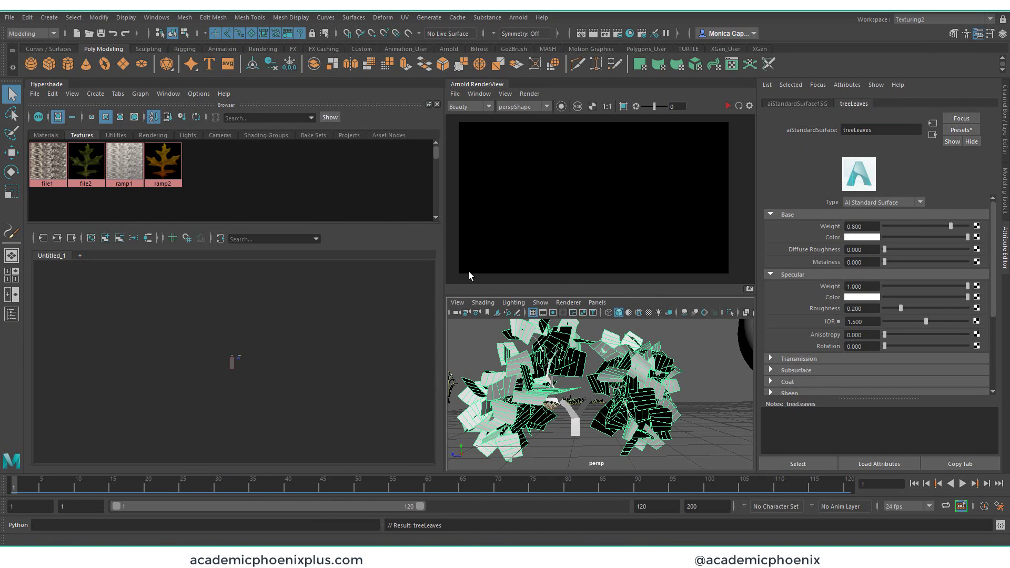
left_click(149, 300)
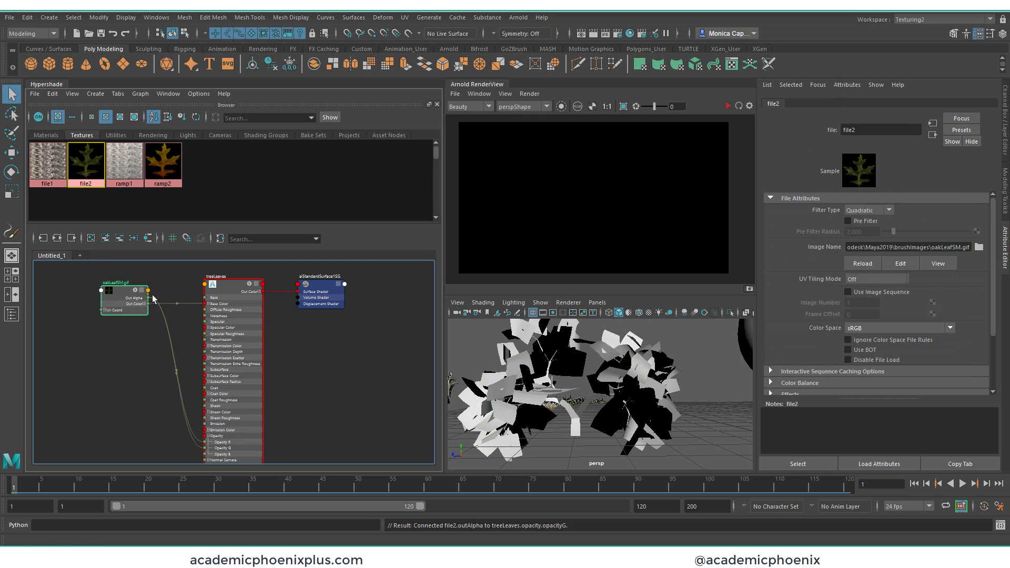
left_click(662, 361)
- Assign the trunk a new aiStandardSurface material named treeTrunk
right_click_drag(526, 305, 548, 542)
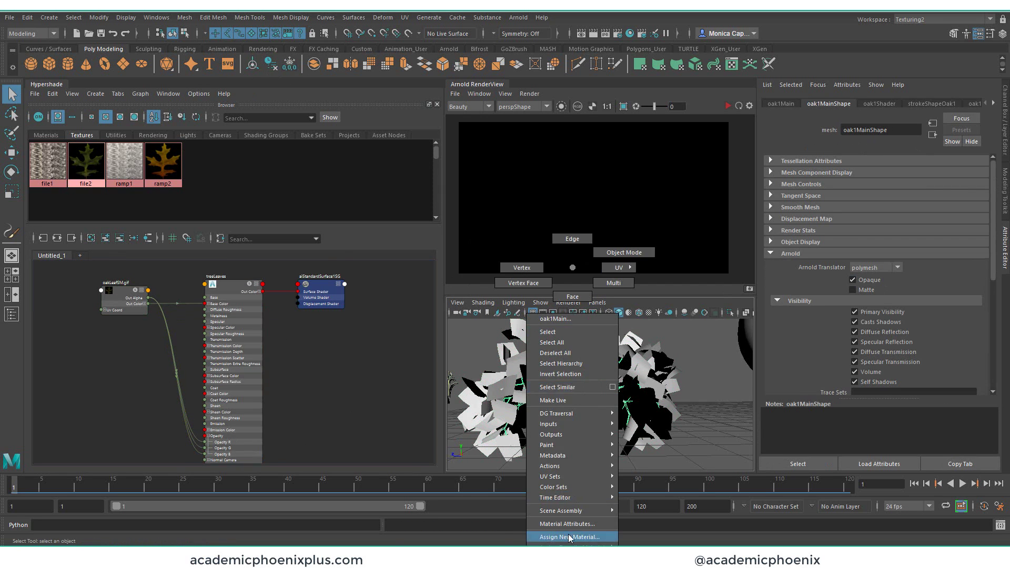
left_click(447, 366)
type("treeTrunk")
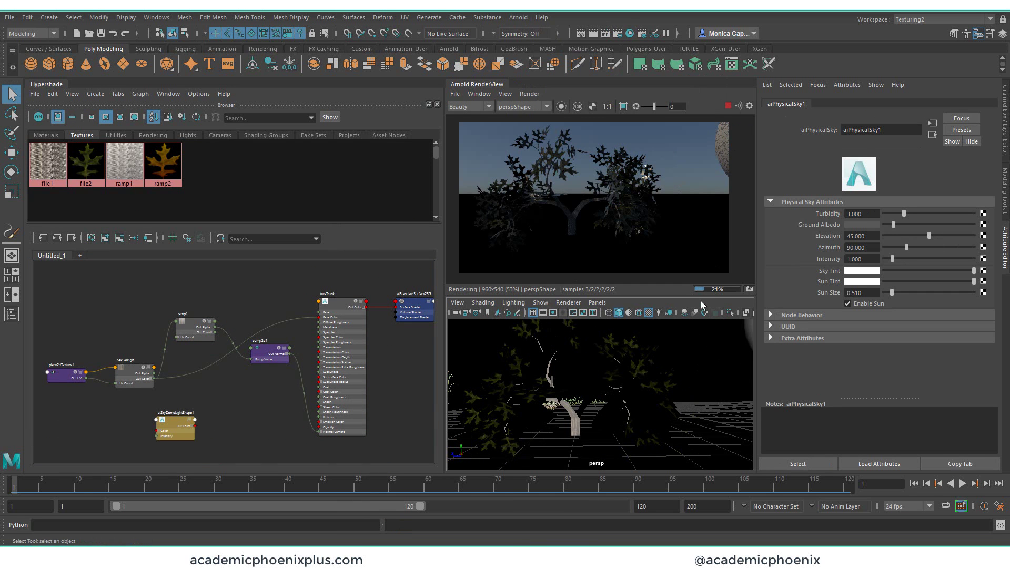
- Lower treeTrunk specular roughness to 0.345, then select and frame the oak1Leaf2 leaves
left_click(615, 337)
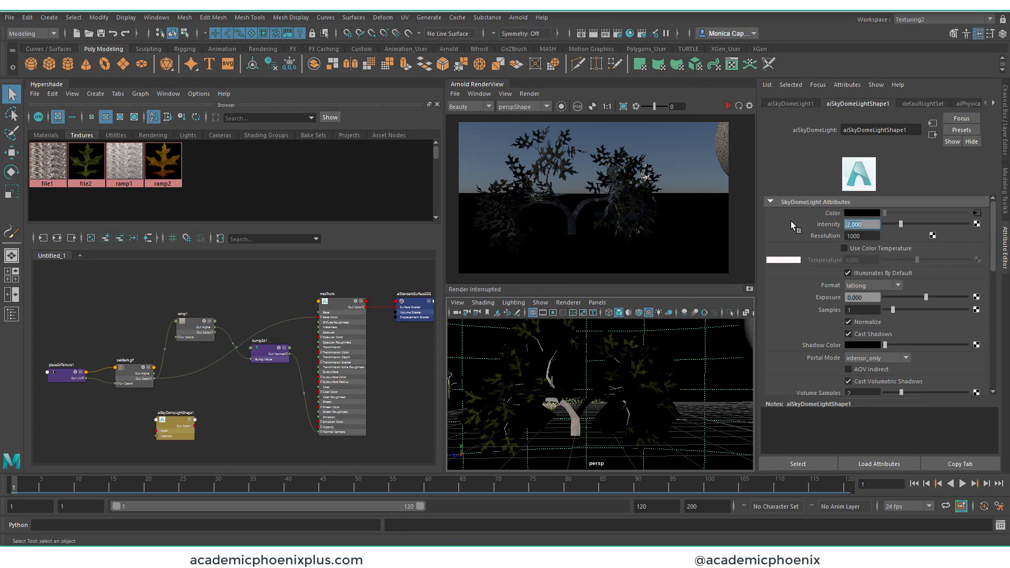
left_click(732, 106)
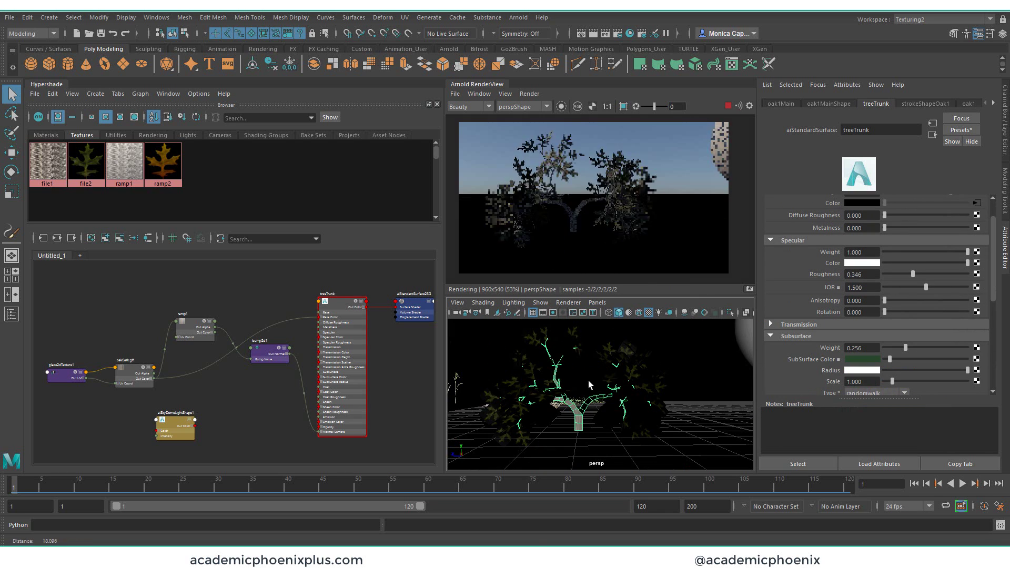
left_click(590, 386)
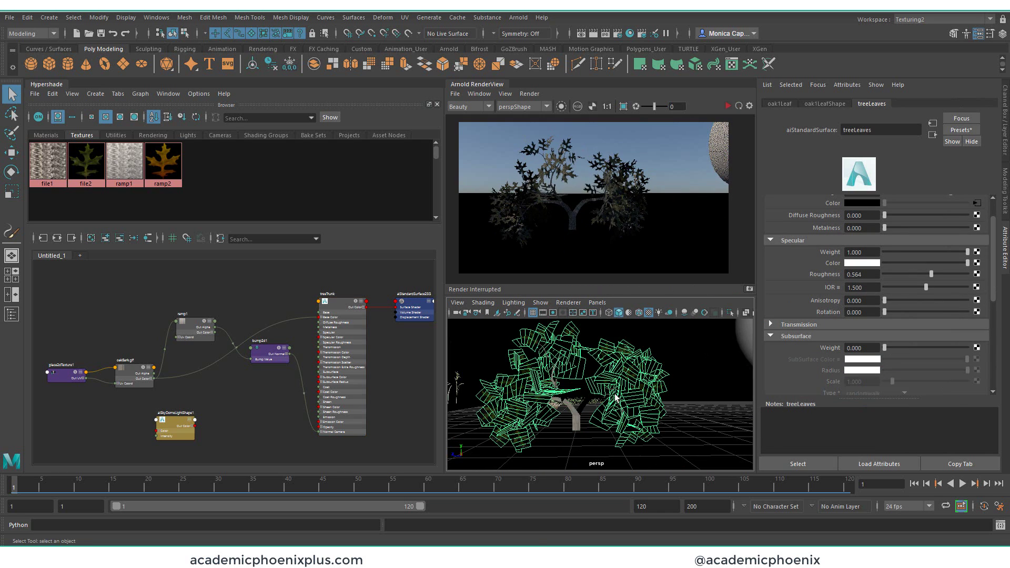
key("e")
left_click(571, 389)
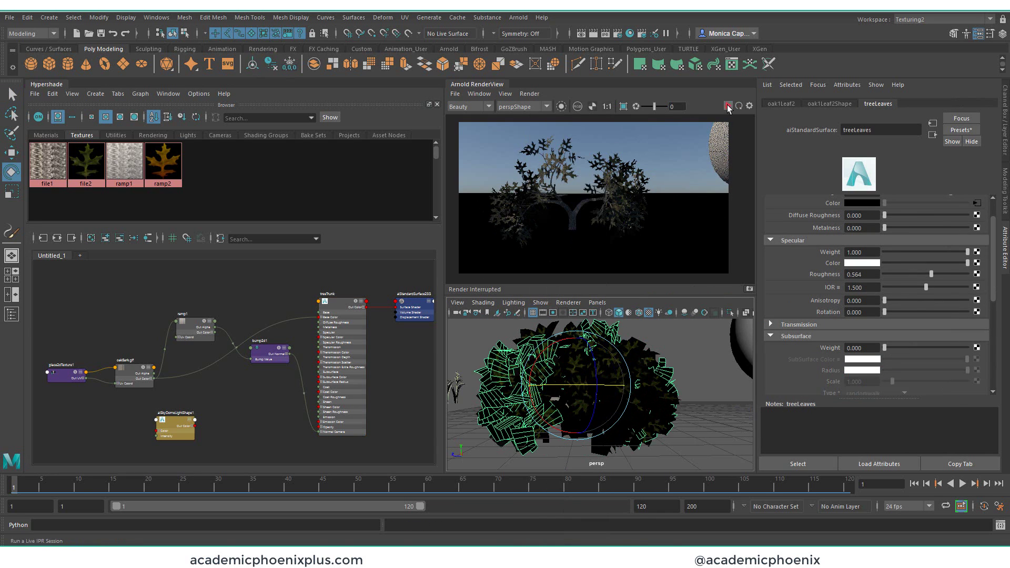
key("w")
key("f")
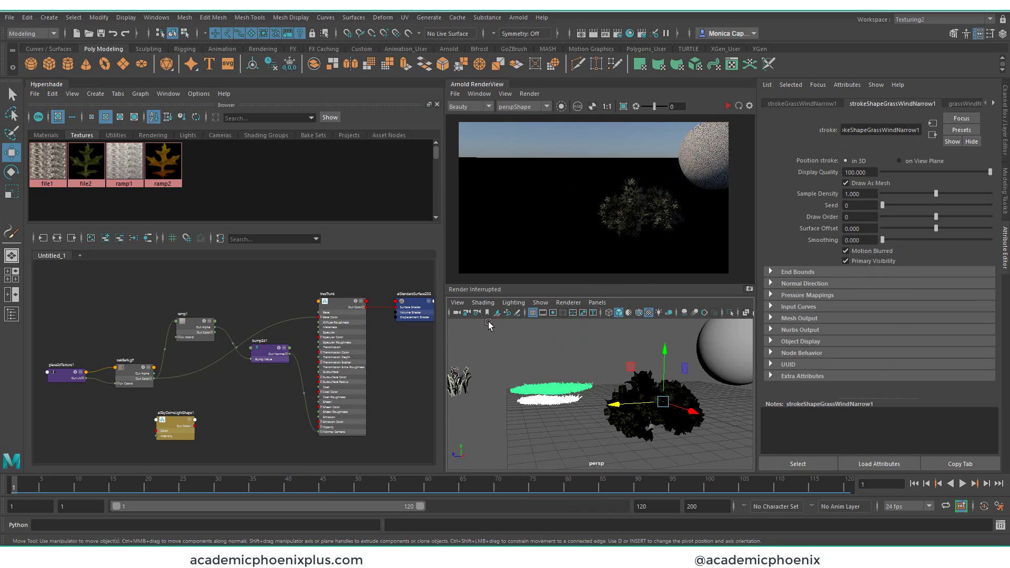
- Pull the view back and re-render the oak from the current angle
left_click(537, 372)
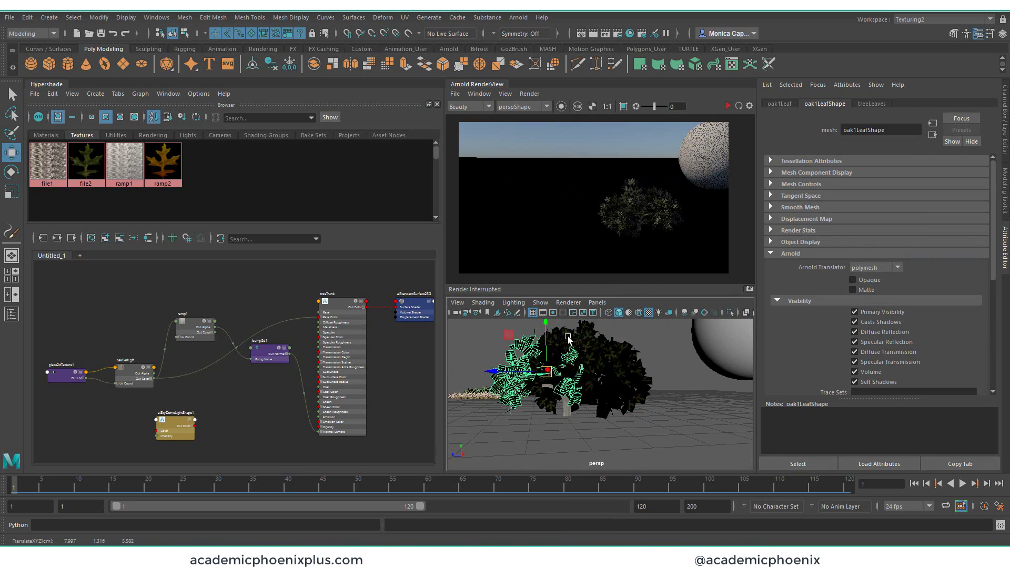
left_click(728, 106)
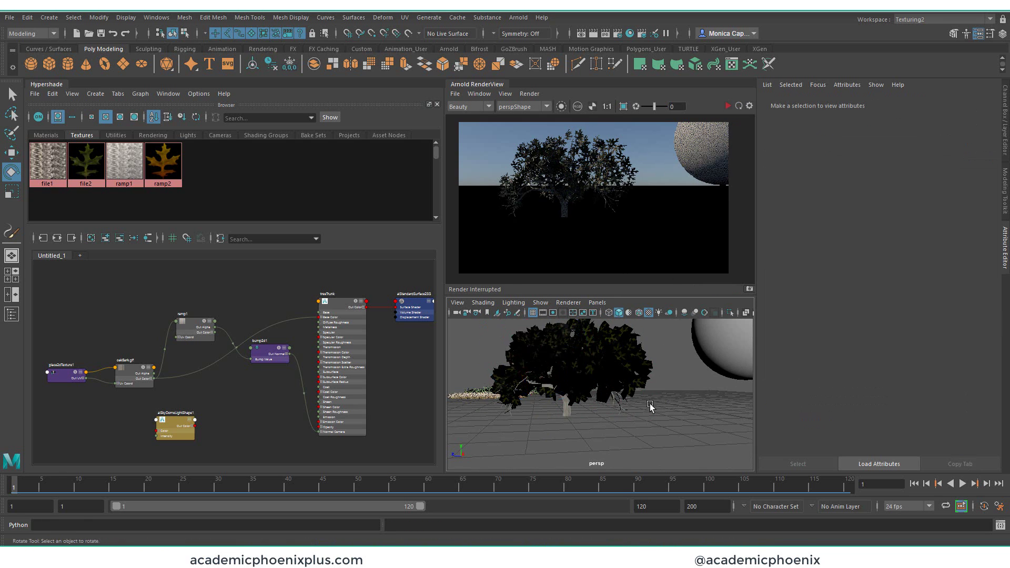
left_click_drag(568, 339, 651, 402, "alt")
left_click(580, 434)
left_click(580, 434)
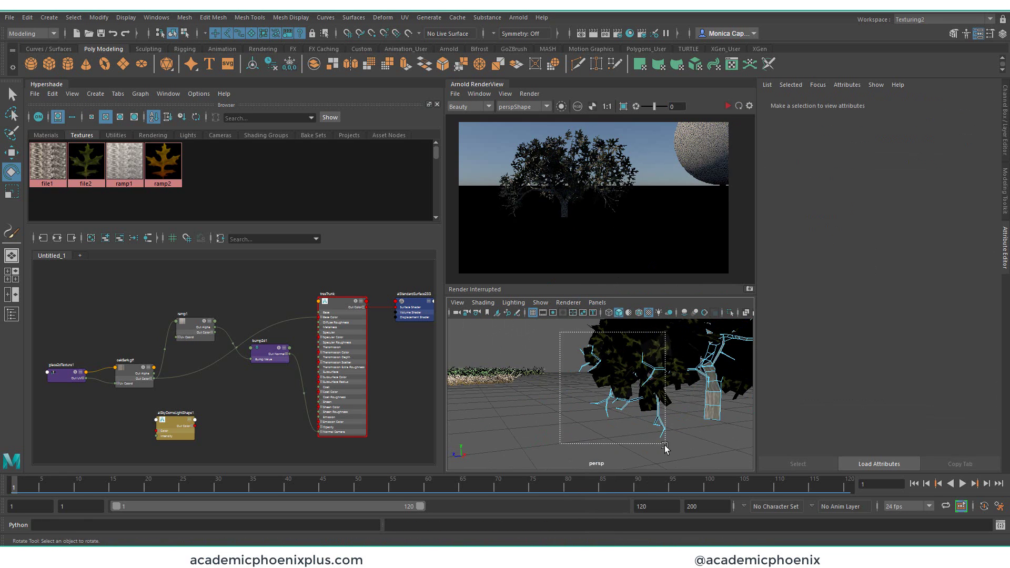
- Tumble and dolly the camera under the canopy to frame the trunk and tree
left_click_drag(580, 434, 648, 316, "alt")
right_click(644, 264)
left_click_drag(645, 264, 641, 414, "alt")
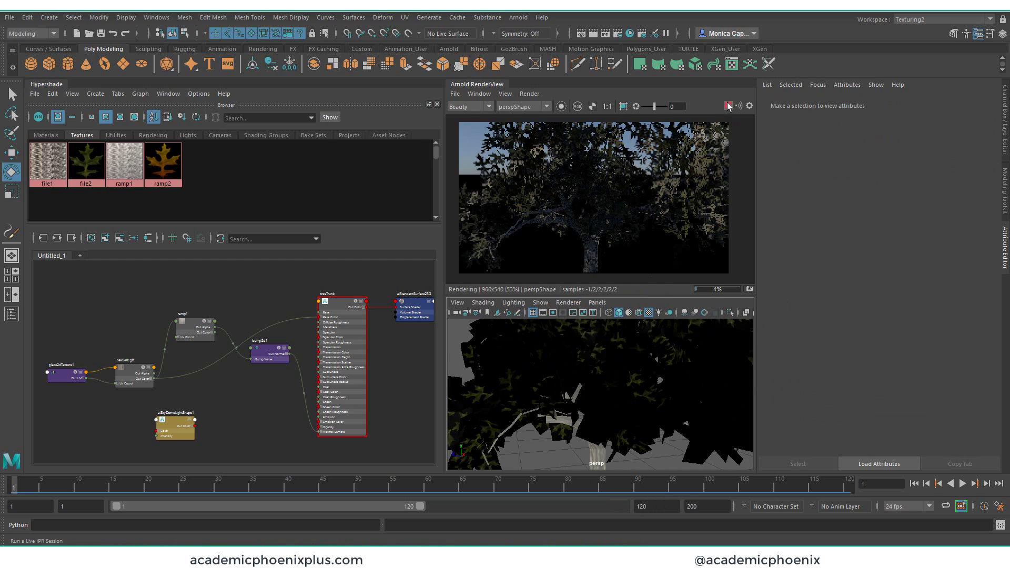
right_click_drag(641, 414, 621, 415, "alt")
left_click(647, 389)
left_click(654, 454)
right_click_drag(654, 454, 621, 437, "alt")
left_click(552, 376)
key("w")
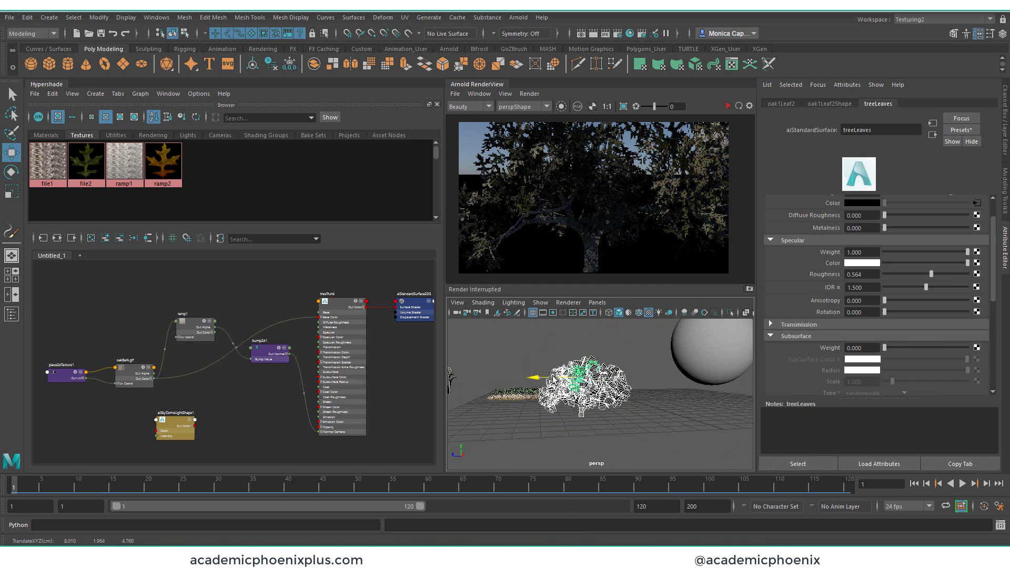
left_click_drag(669, 399, 605, 394, "alt")
left_click(480, 392)
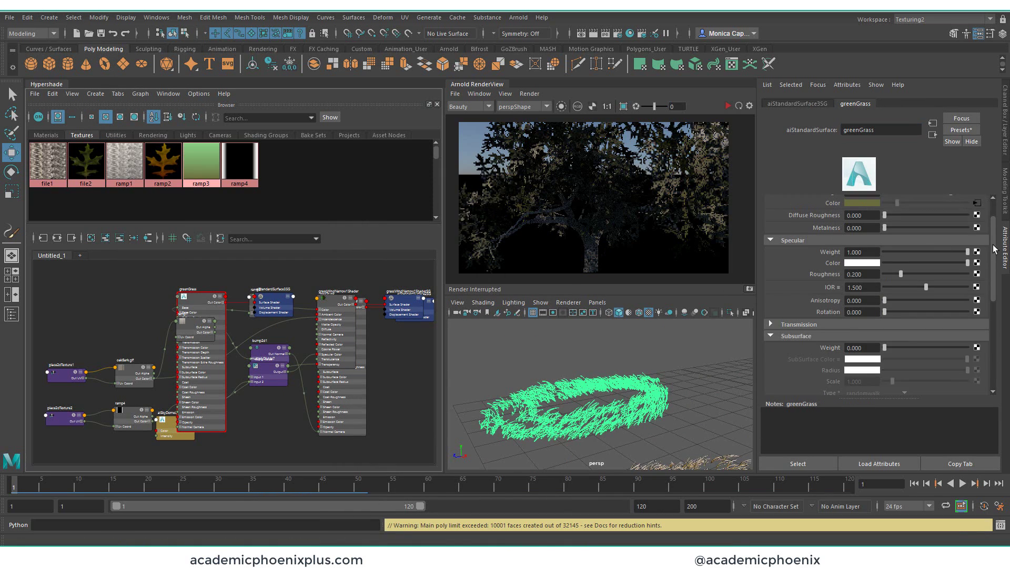
- Orbit down to the tree and grass and clear the grass selection
left_click_drag(645, 400, 625, 403, "alt")
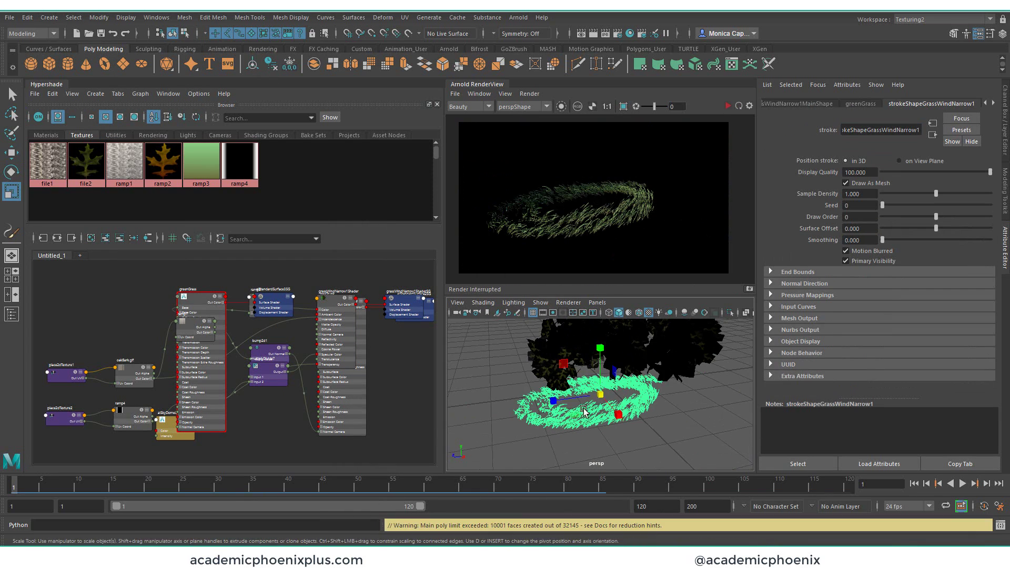
left_click(625, 402)
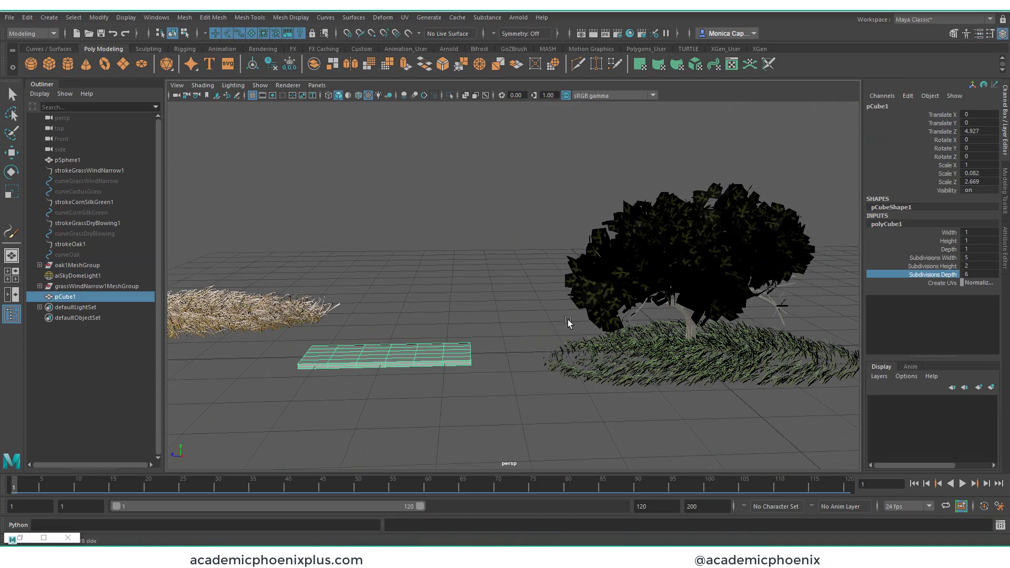
- Curve the box into a seat by moving its middle vertices and adding an edge loop
left_click_drag(568, 320, 527, 294, "alt")
right_click(465, 269)
left_click(413, 268)
left_click_drag(431, 326, 457, 363)
key("w")
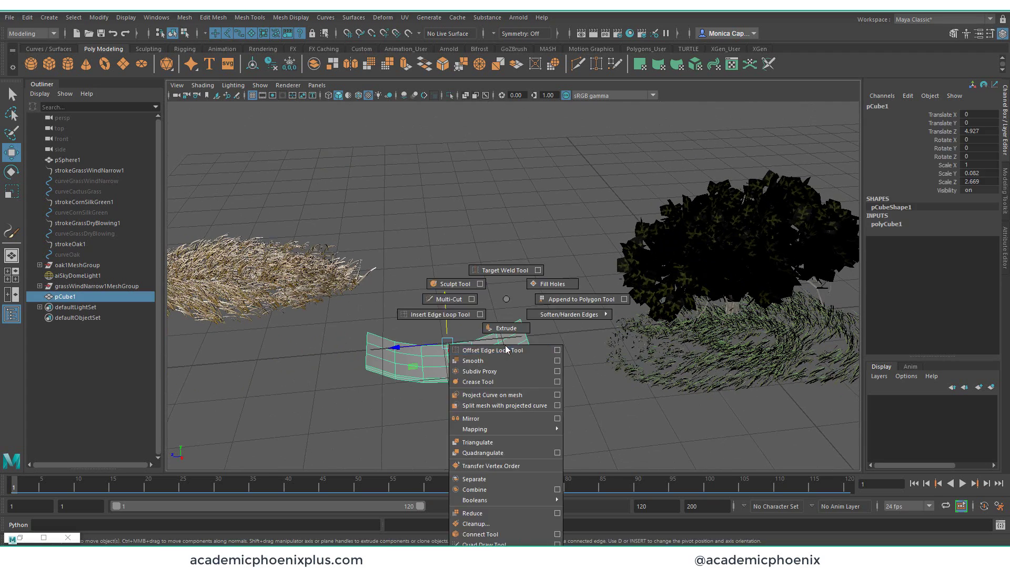
right_click_drag(480, 315, 481, 342, "shift")
left_click(371, 351)
key("w")
left_click_drag(543, 409, 444, 303, "alt")
- Create a torus chain link with section radius 0.05
left_click(104, 64)
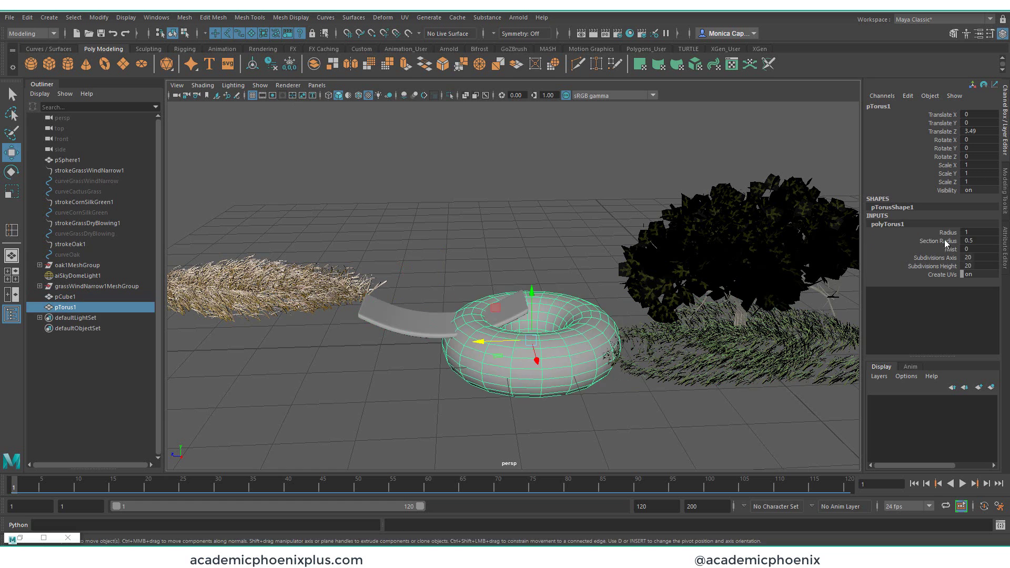
left_click(979, 241)
type("0.05")
key("Return")
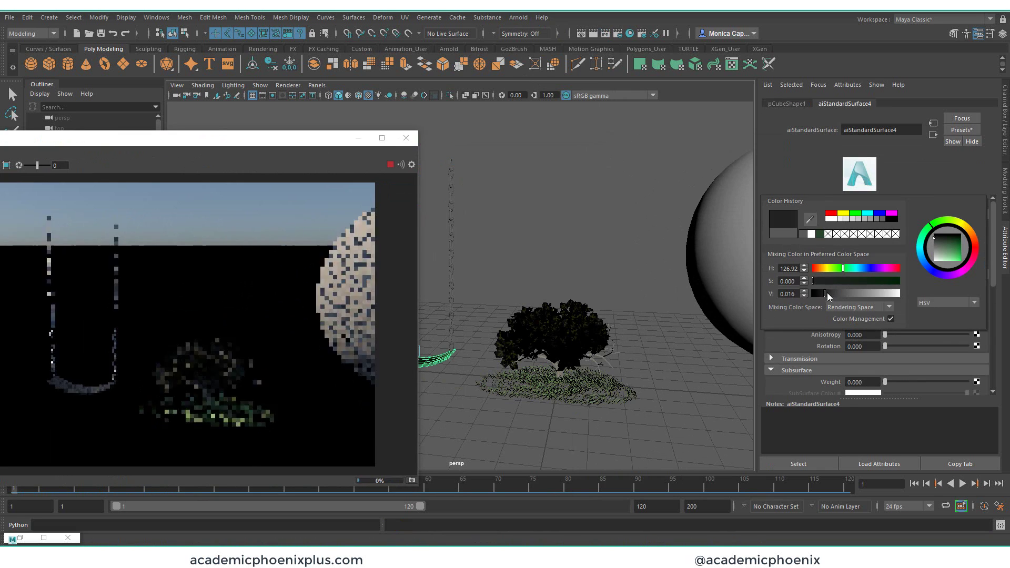
- Check a chain link's material, then minimize the render window
left_click(451, 230)
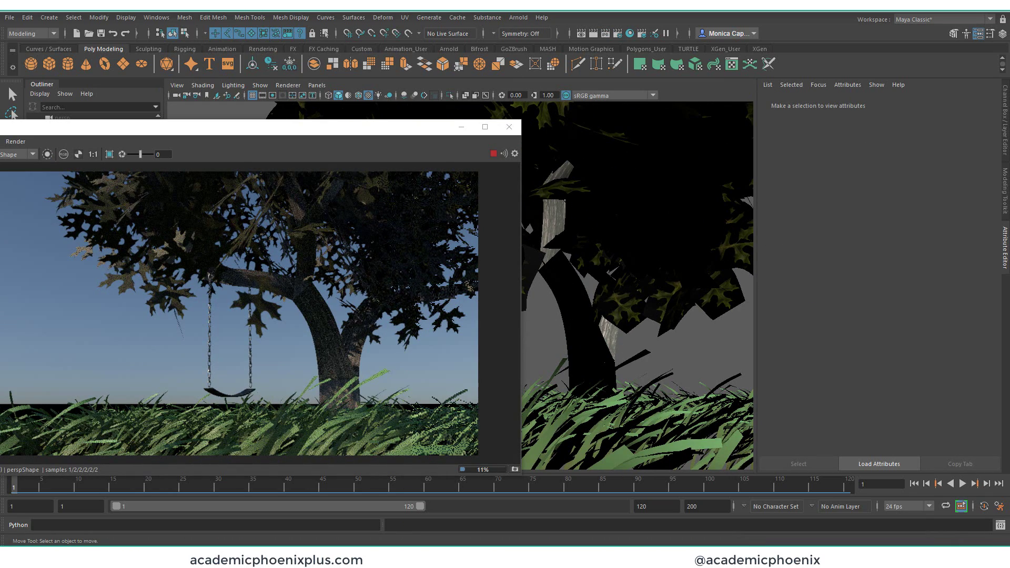
left_click(461, 127)
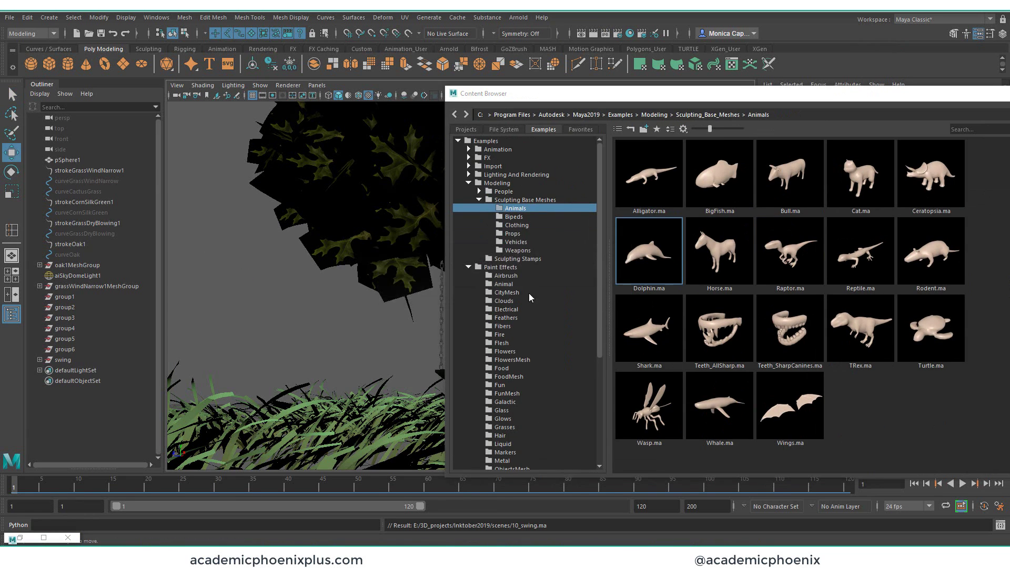
- Bring the Horse example into the scene and move it onto the swing seat
left_click_drag(386, 343, 386, 343)
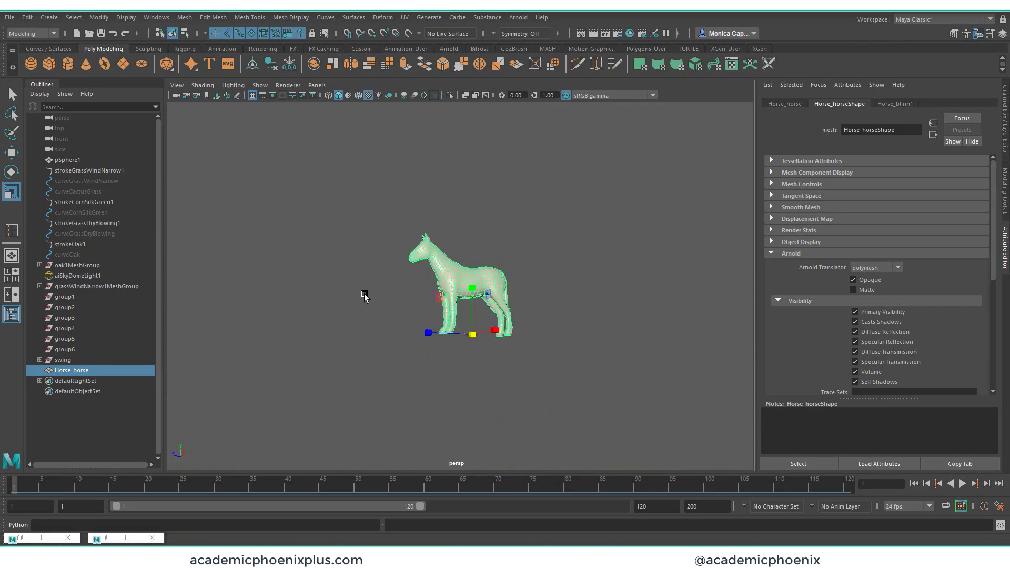
key("f")
key("w")
scroll(450, 361, "down", 3)
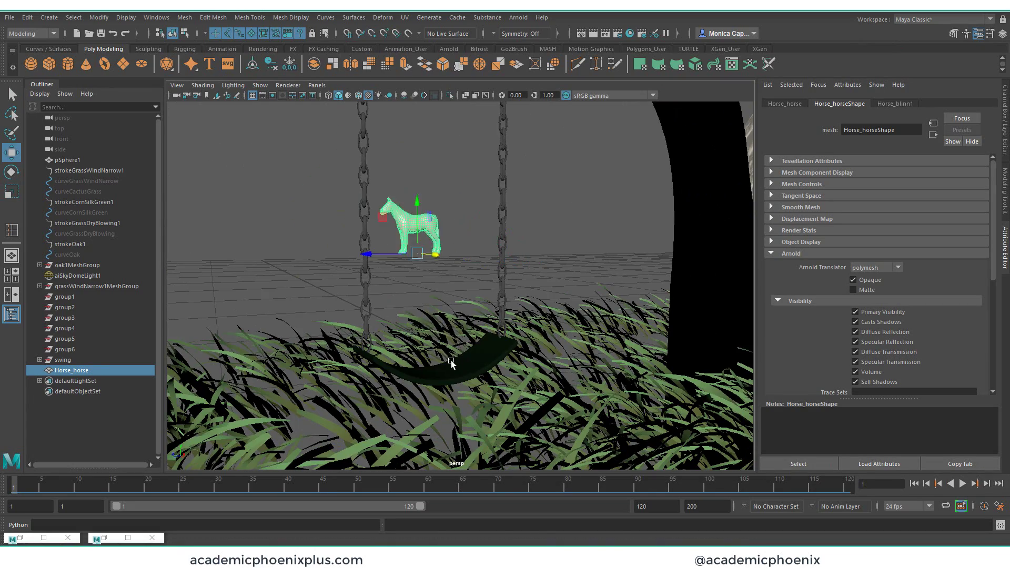
right_click_drag(450, 340, 458, 400)
- Assign the horse a new aiStandardSurface material named horse
left_click(442, 247)
type("hor")
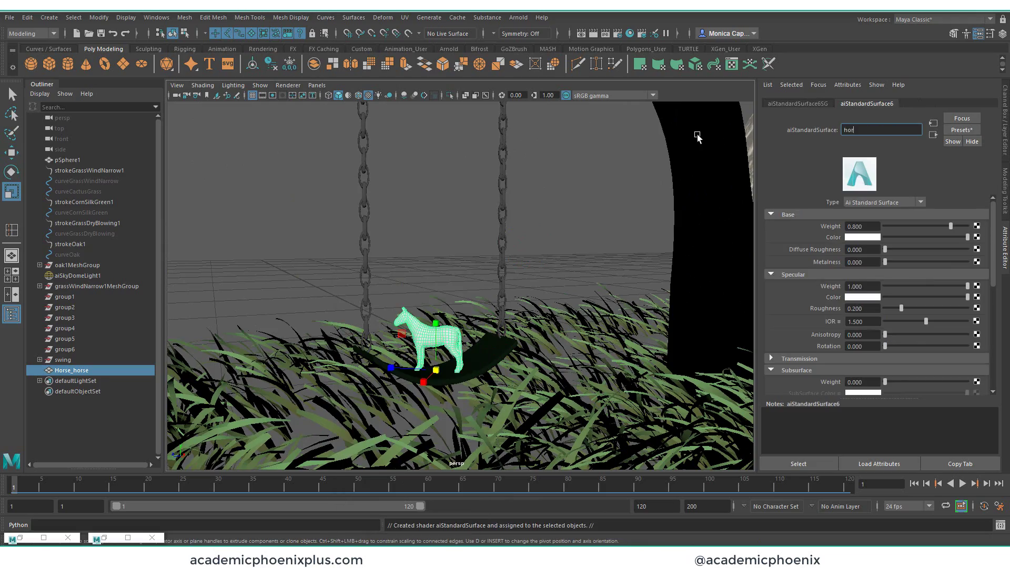
double_click(881, 130)
type("horse")
left_click(863, 238)
left_click(863, 216)
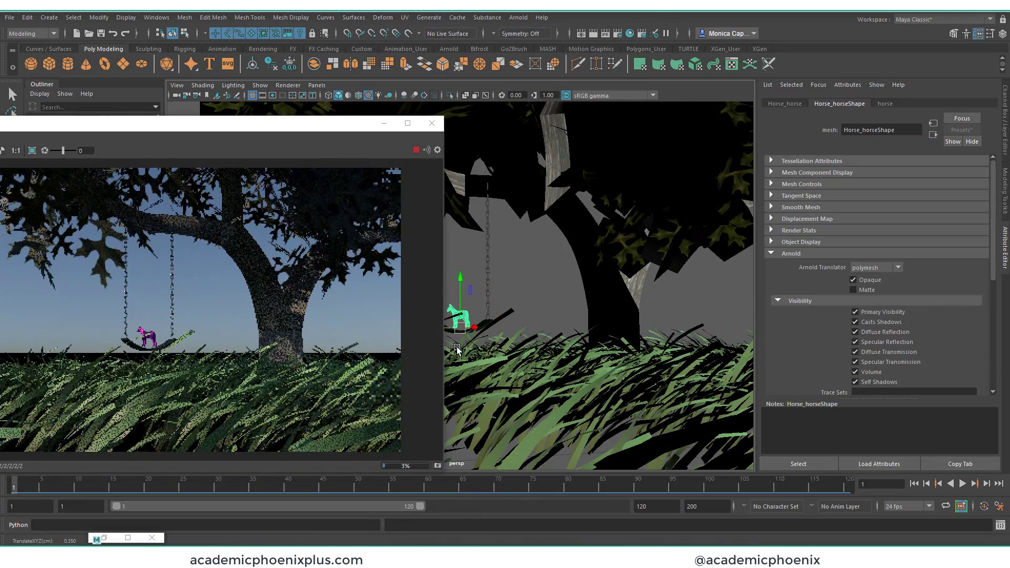
- Make the horse material's base colour pink, then give the sphere a new material
left_click(885, 103)
left_click(863, 215)
left_click_drag(952, 247, 949, 271)
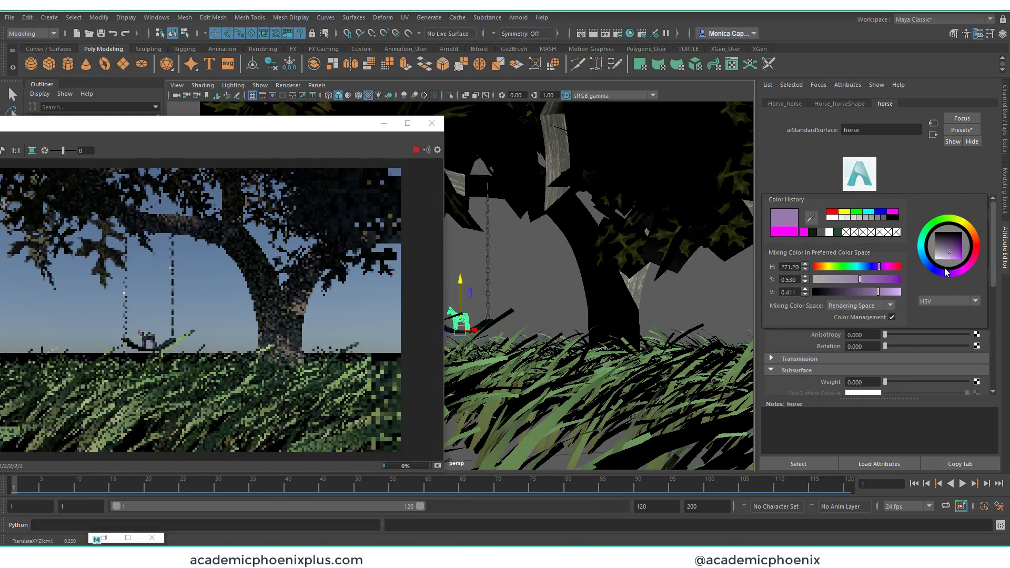
left_click_drag(852, 281, 846, 279)
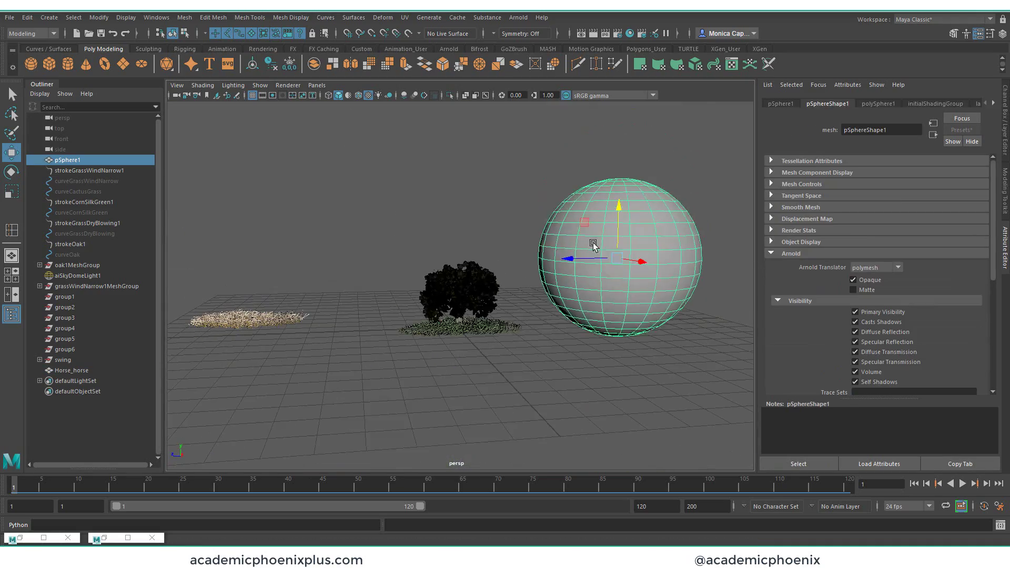
right_click_drag(513, 249, 549, 492)
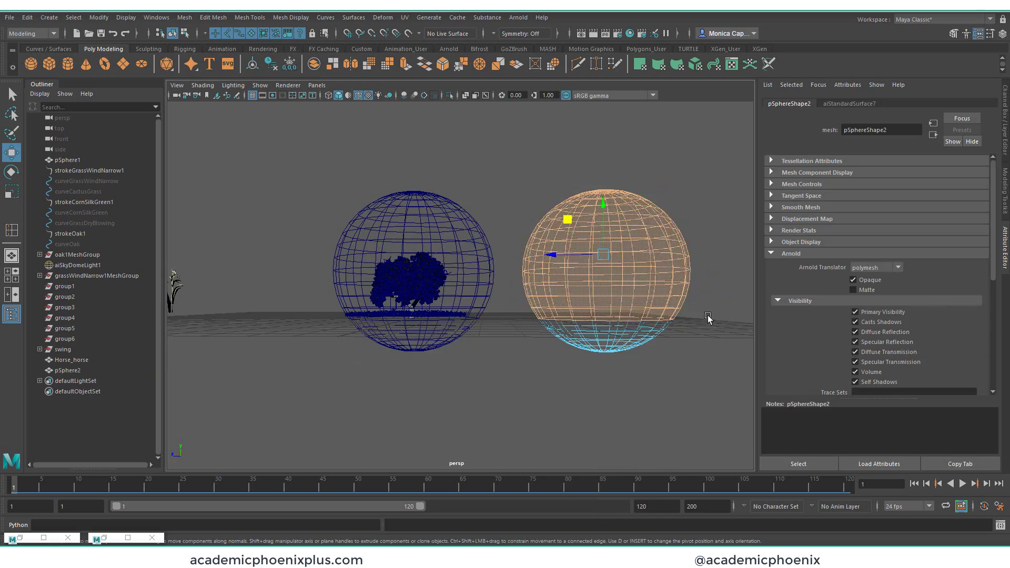
- Apply an existing material to the duplicated sphere
left_click(631, 321)
right_click_drag(600, 299, 811, 505)
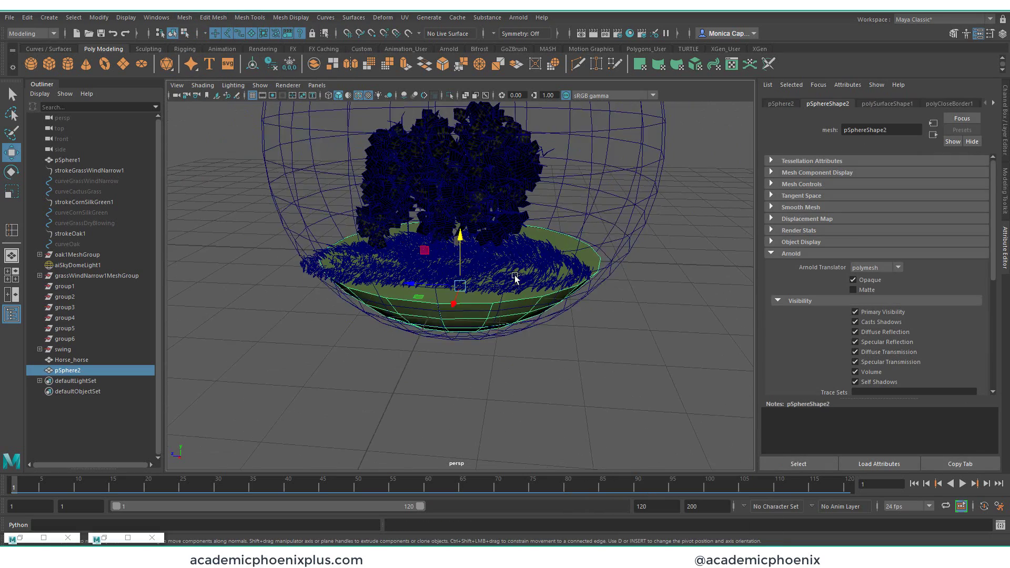
left_click(423, 256)
scroll(439, 245, "down", 5)
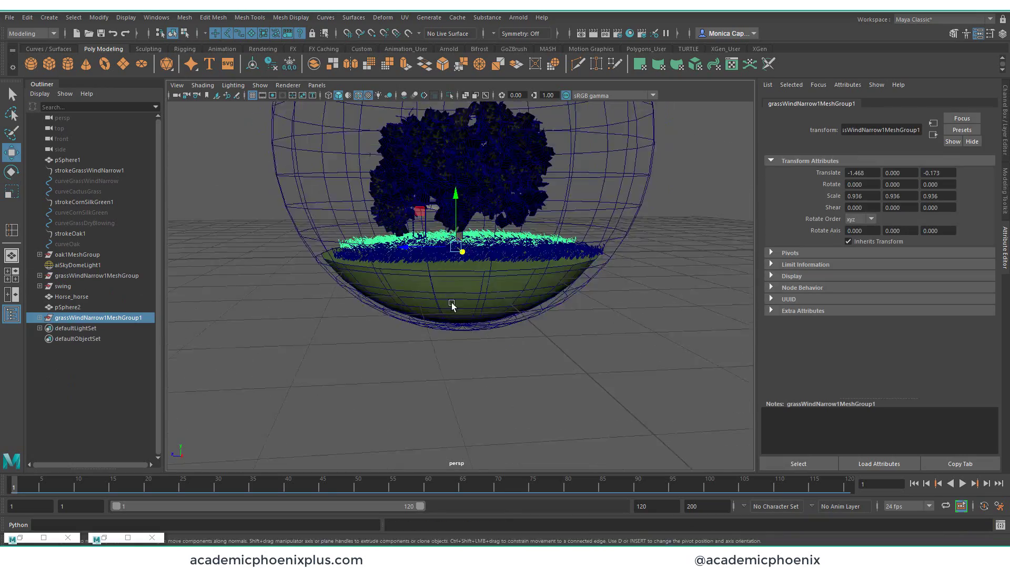
left_click(438, 244)
- Scale the original and duplicated grass groups to fit inside the sphere
left_click(96, 276)
left_click(105, 318, "ctrl")
key("r")
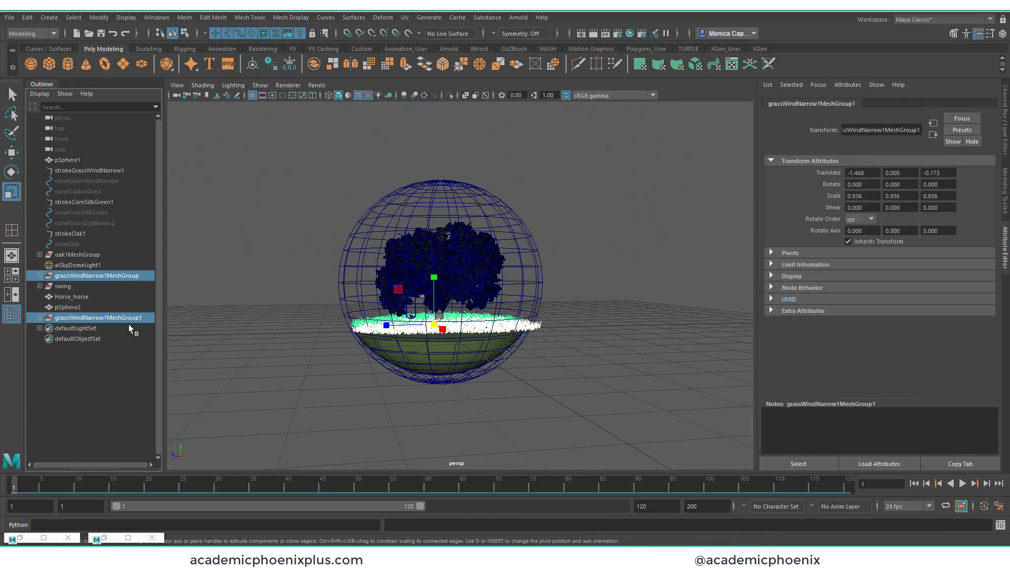
scroll(392, 326, "up", 3)
left_click(497, 328)
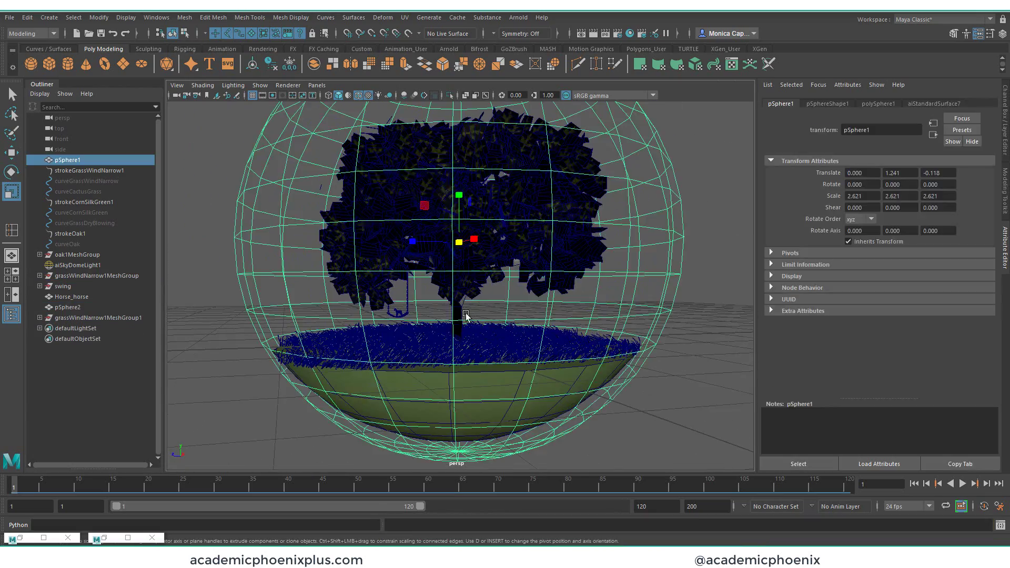
scroll(621, 227, "down", 3)
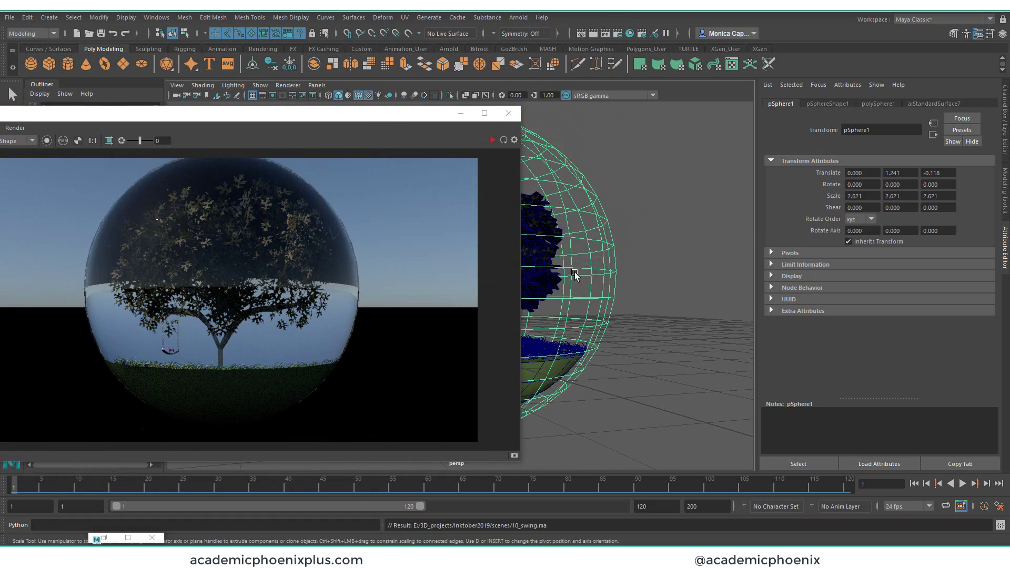
- Set the glass Specular IOR to 1.4 and specular roughness to 0.019
type("glass")
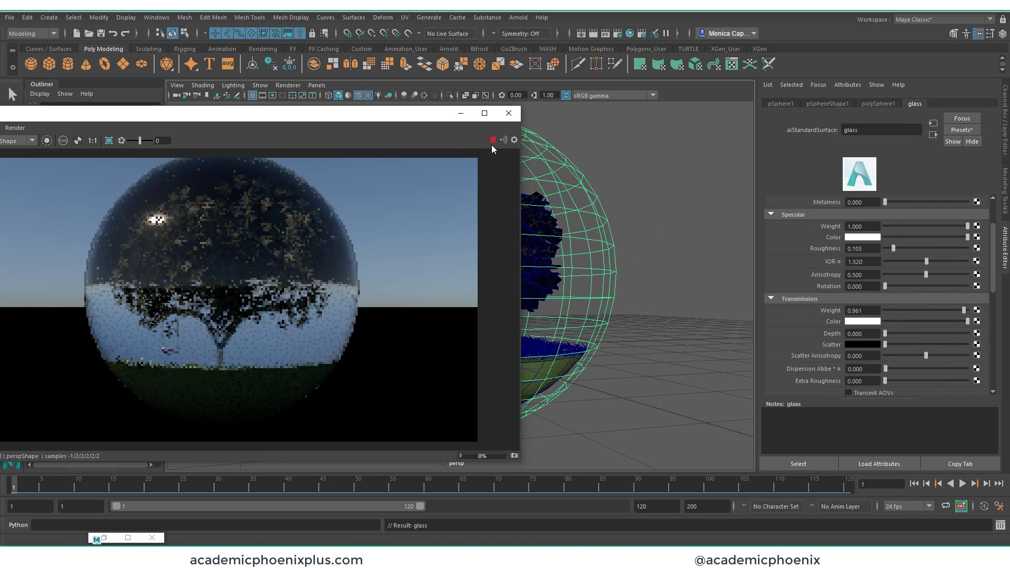
type("1.4")
key("Return")
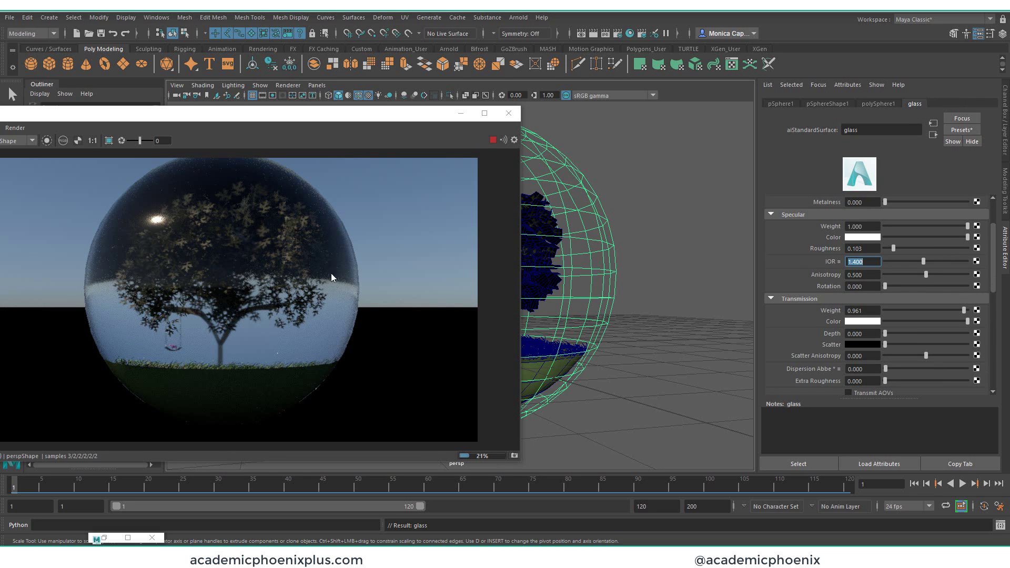
scroll(678, 233, "up", 5)
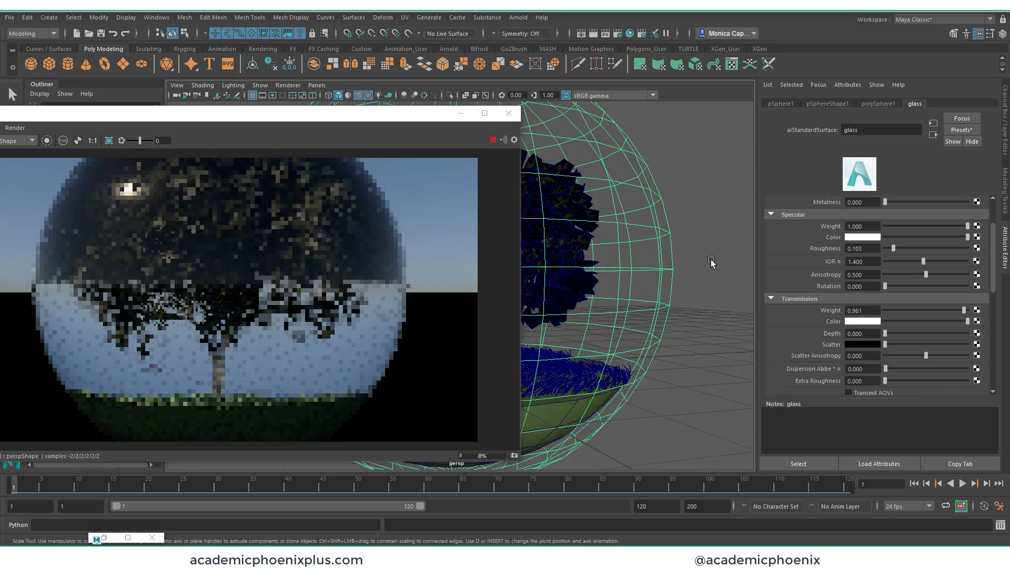
scroll(732, 269, "up", 3)
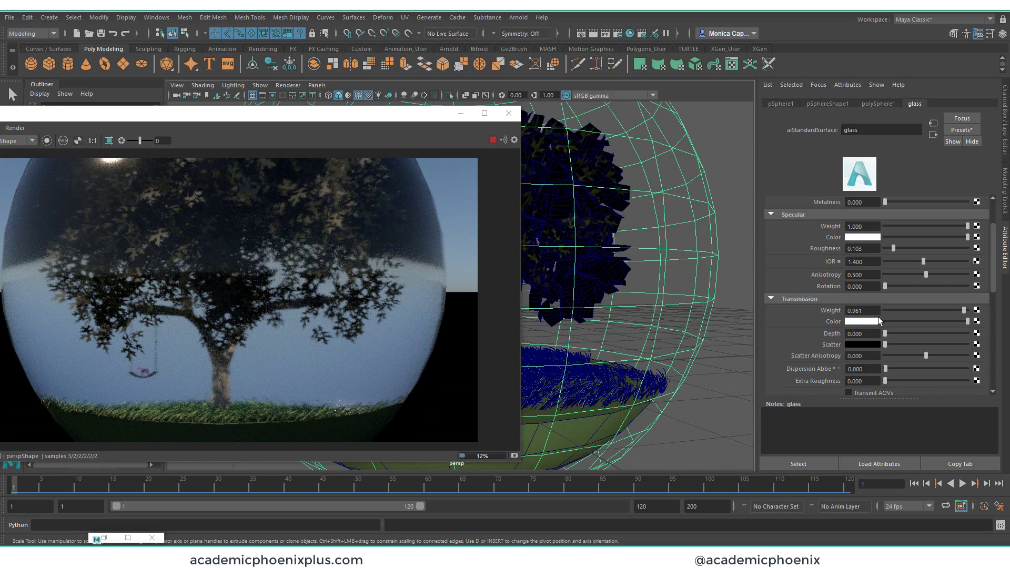
left_click_drag(894, 248, 887, 249)
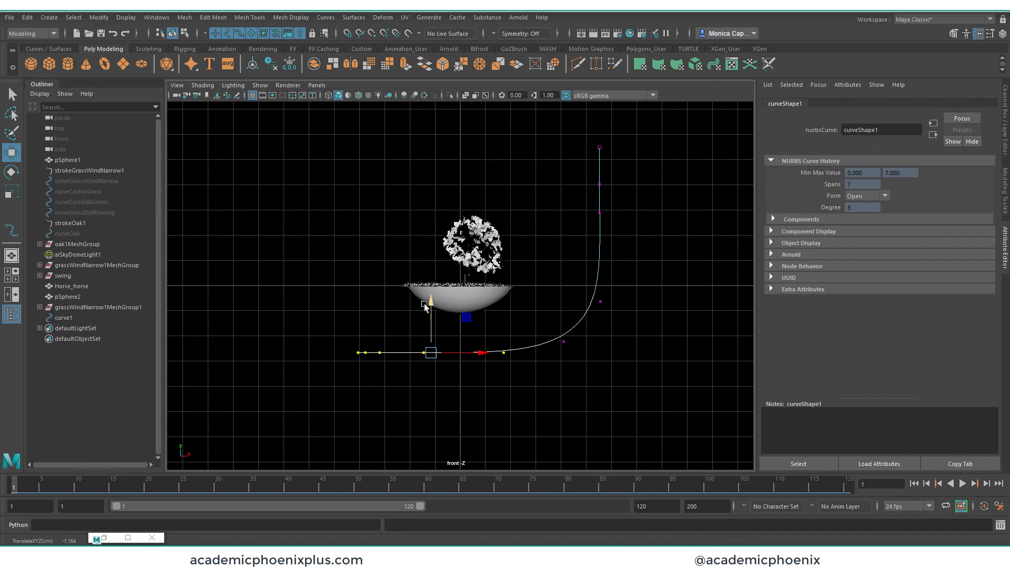
- Reverse the lofted backdrop surface's direction and reframe the perspective view on the terrarium
key("space")
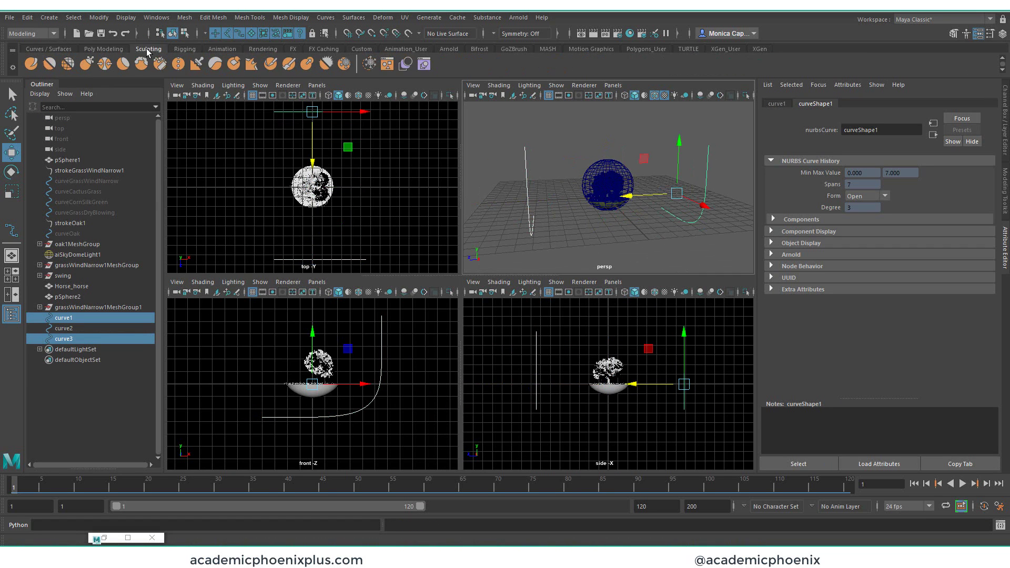
left_click(353, 17)
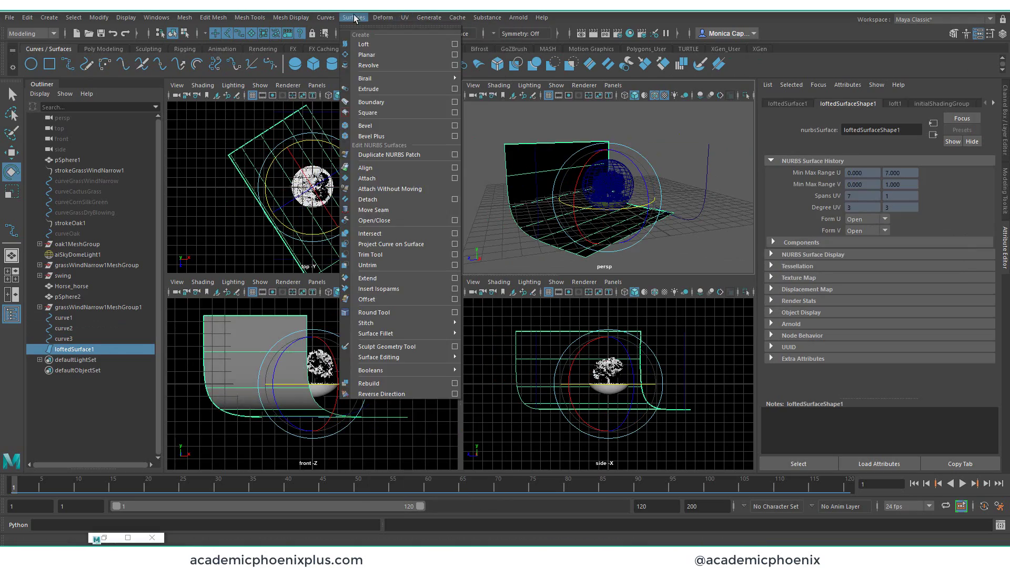
left_click(382, 394)
key("r")
left_click_drag(604, 108, 610, 158, "alt")
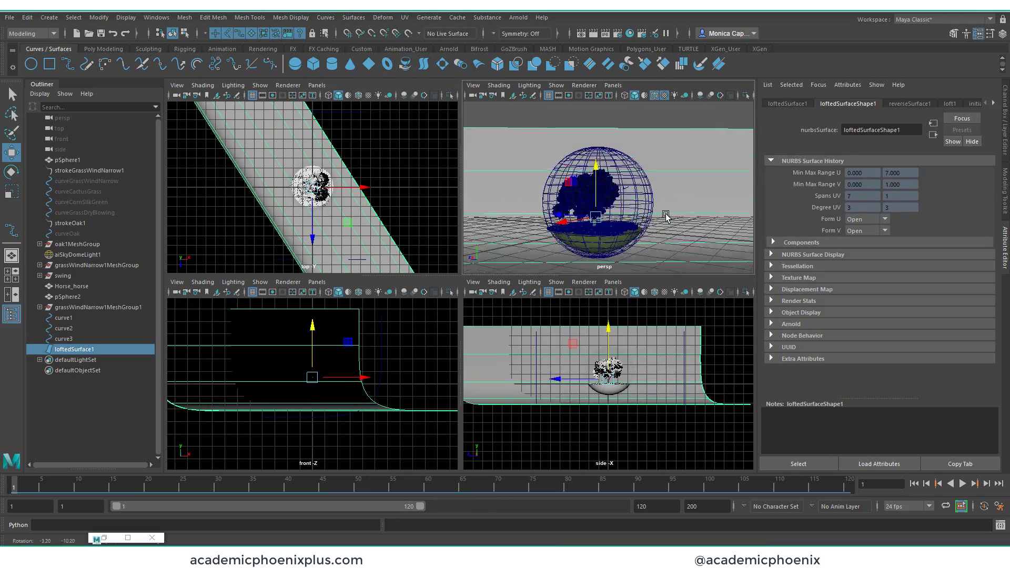
- Maximise the persp panel and launch an Arnold render, moving RenderView off the scene
key("space")
left_click(629, 33)
left_click_drag(331, 102, 761, 90)
left_click_drag(264, 300, 345, 304, "alt")
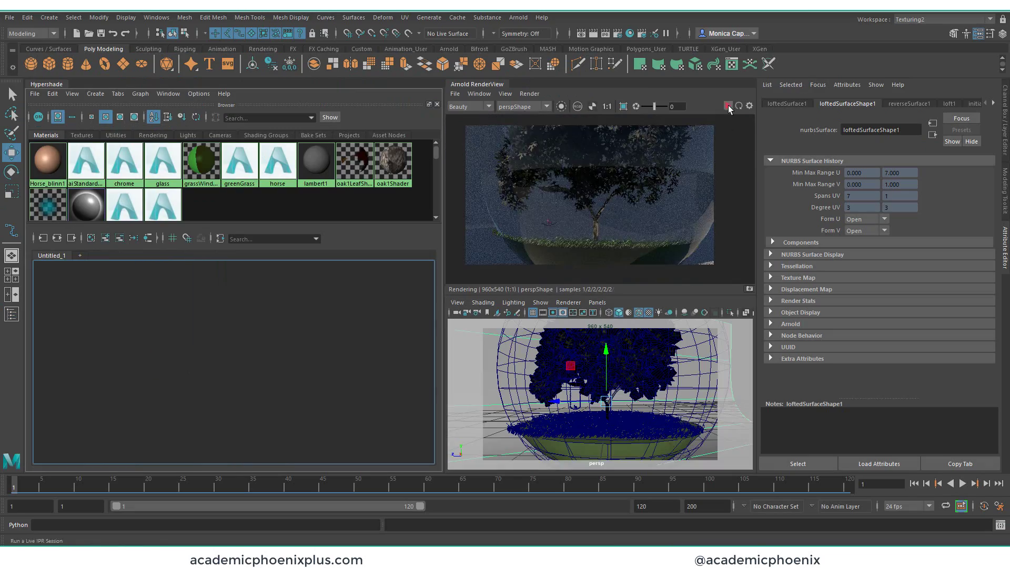
- Adjust the sphere and backdrop selection, then shift the grass mesh slightly right
left_click_drag(713, 337, 658, 390)
left_click(621, 406)
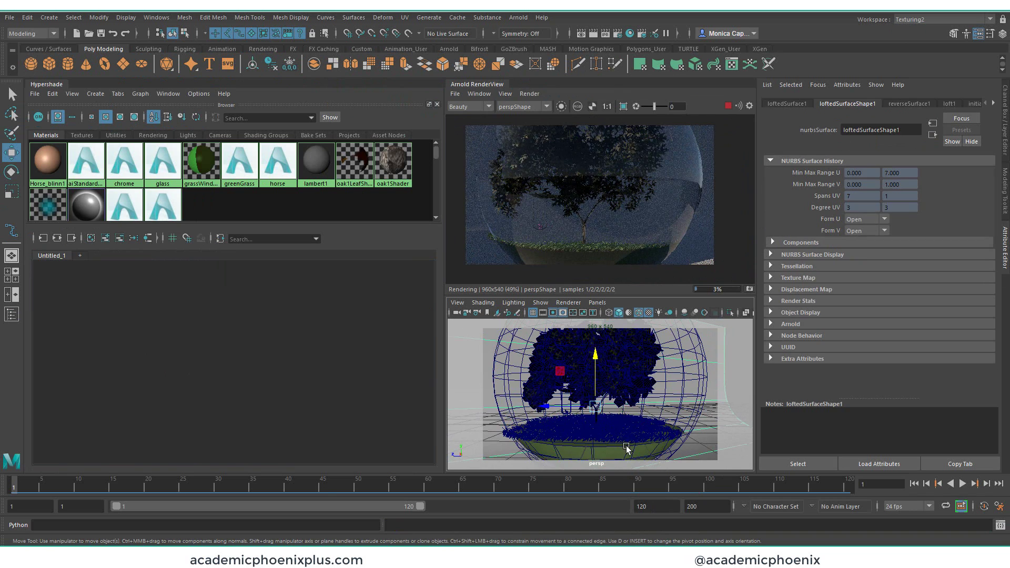
key("e")
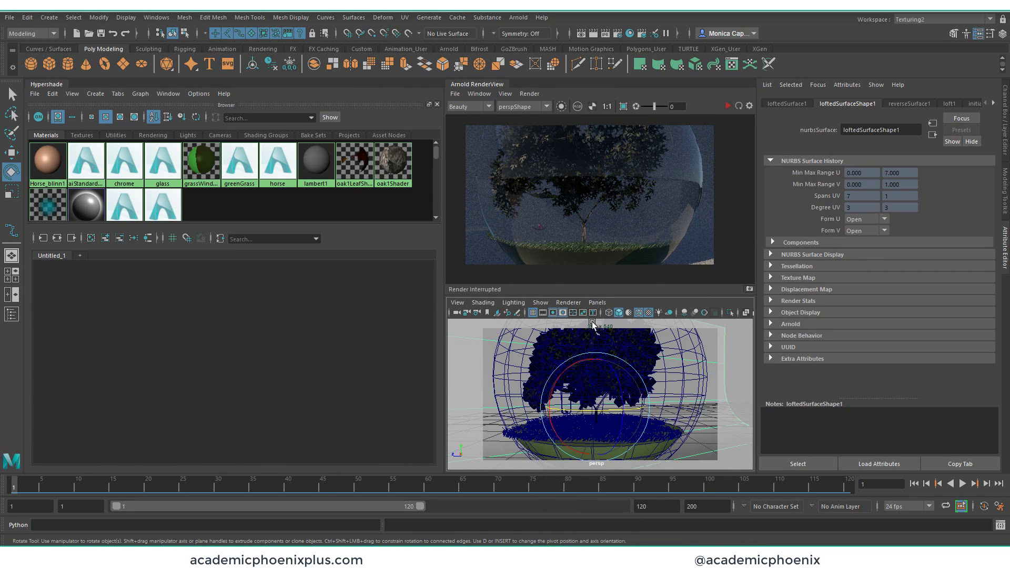
key("w")
key("e")
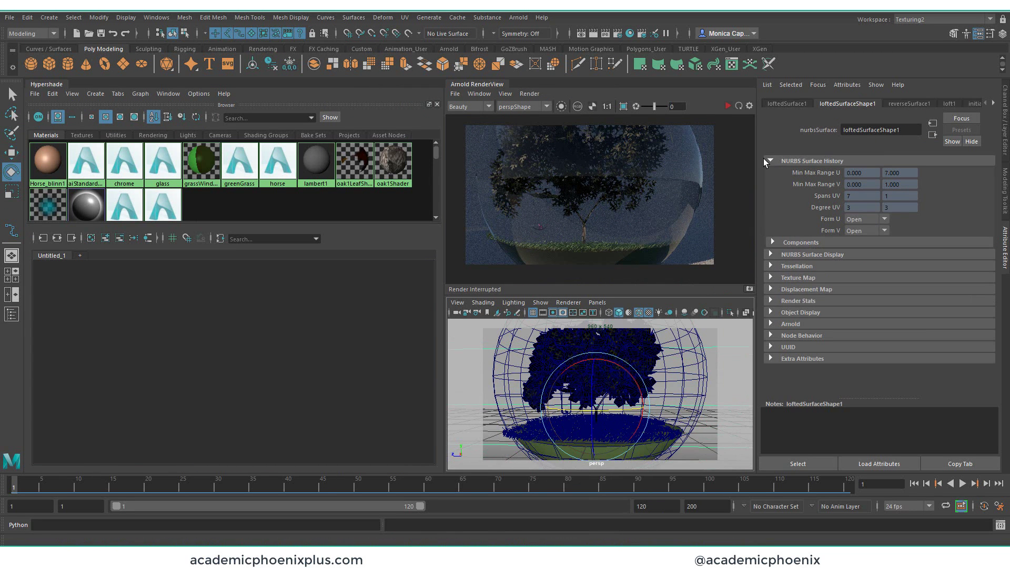
left_click(505, 436)
key("w")
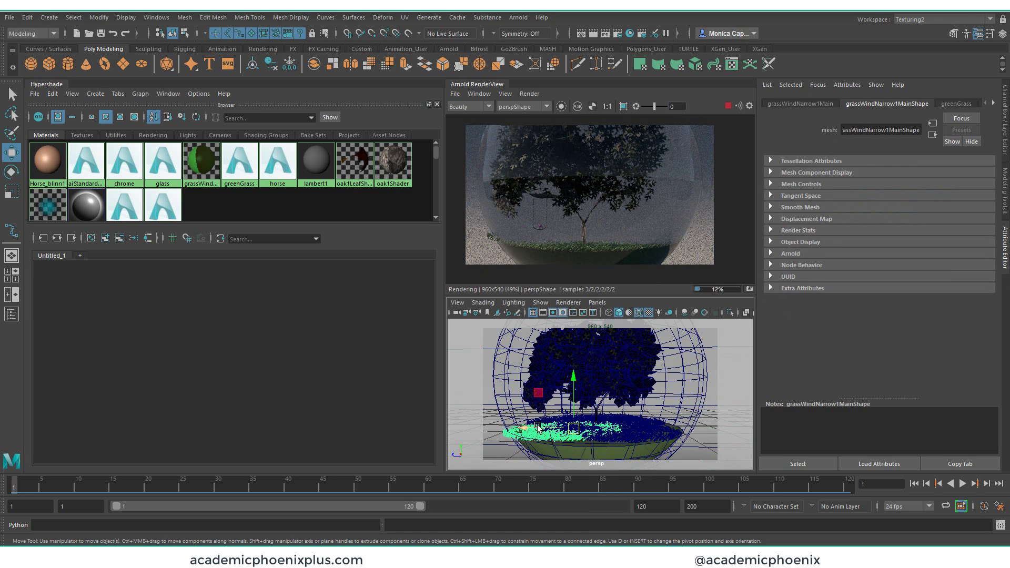
right_click(497, 428)
right_click(497, 427)
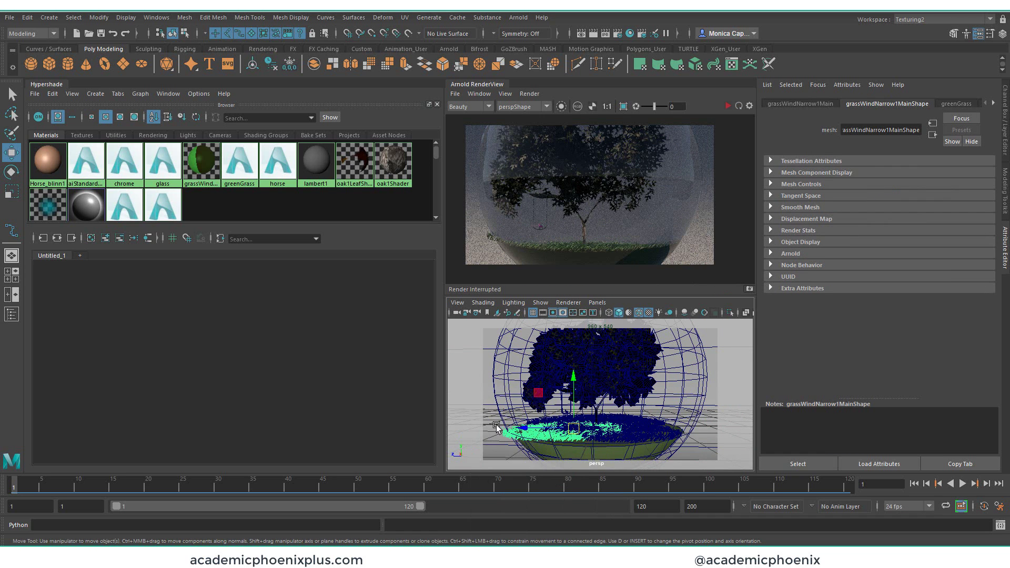
middle_click_drag(526, 429, 539, 430)
- Select aiSkyDomeLight1 for rotation and lower the RenderView test resolution
left_click(12, 314)
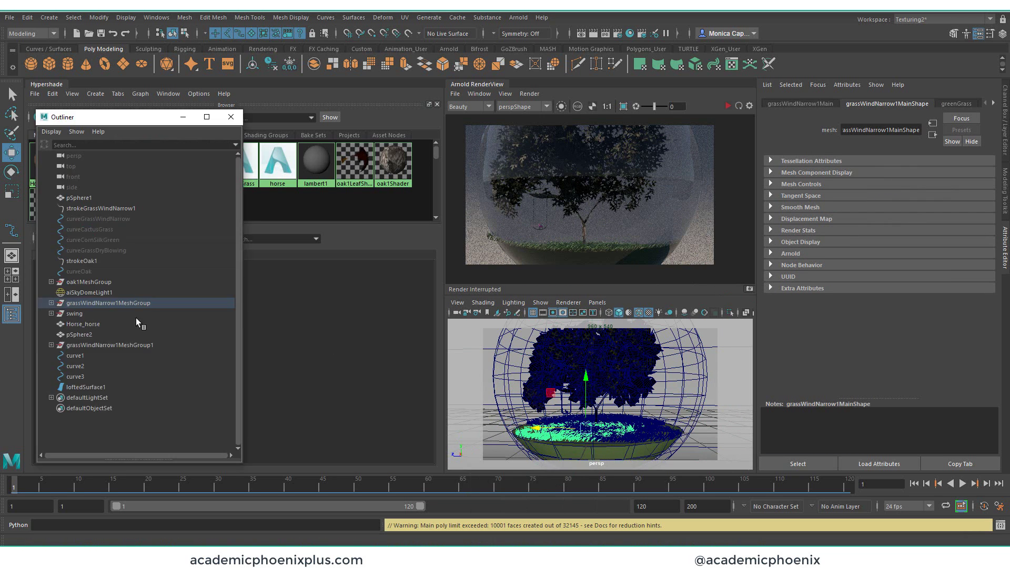
left_click(89, 292)
key("e")
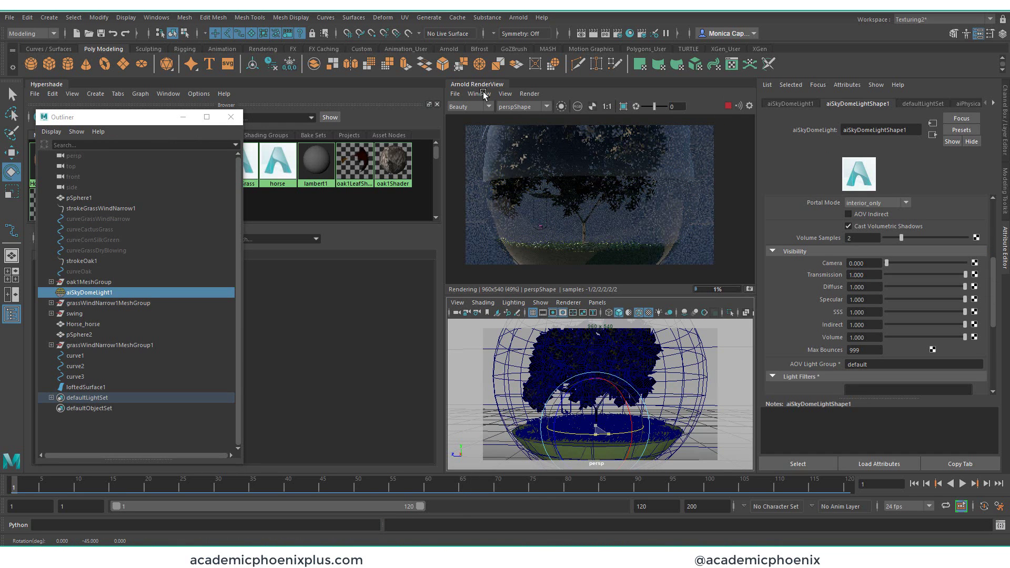
left_click(483, 93)
left_click(660, 216)
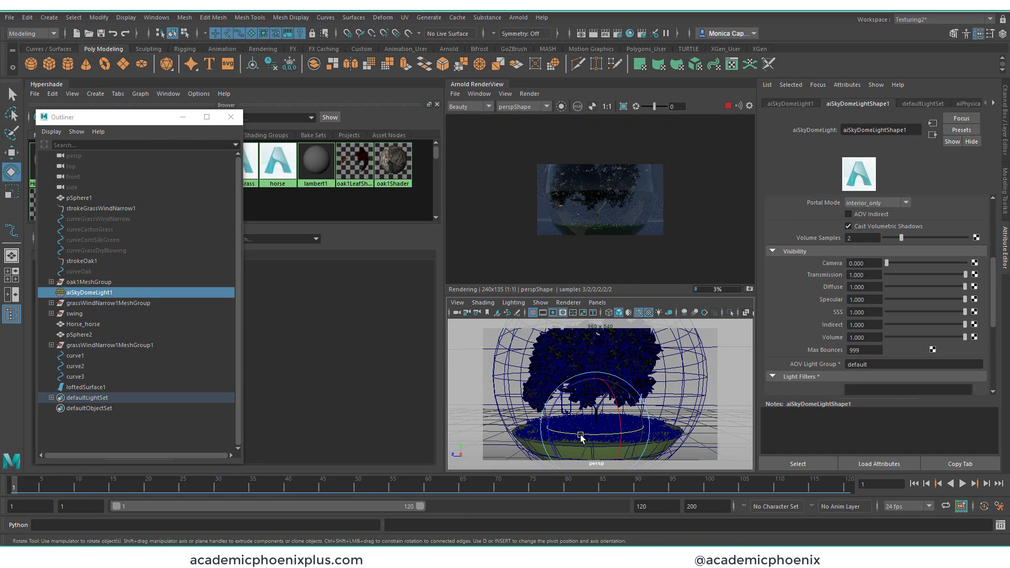
- Rotate the sky dome light to -135 and restart the interactive Arnold render
left_click_drag(609, 435, 598, 435)
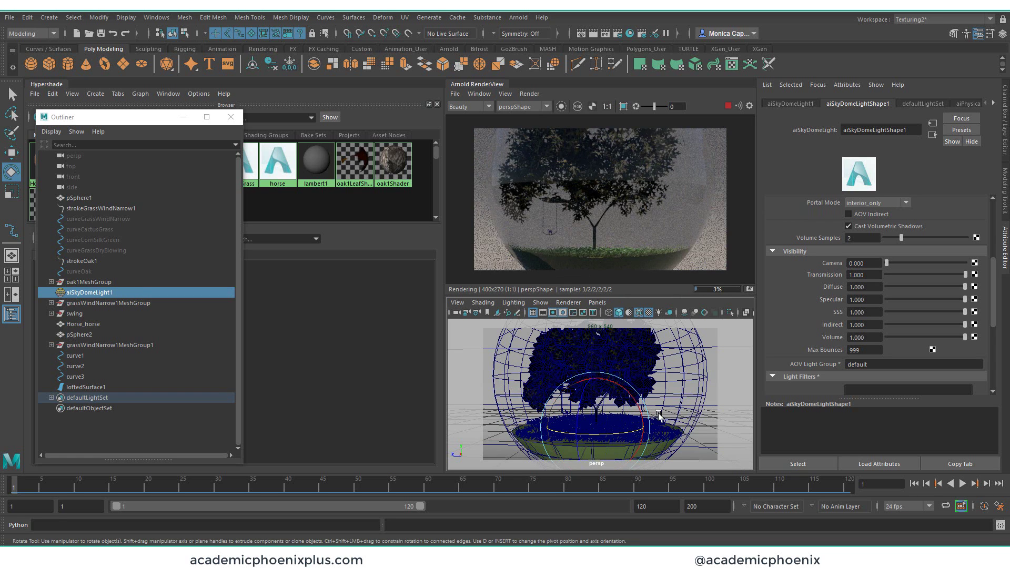
left_click_drag(670, 417, 675, 419, "alt")
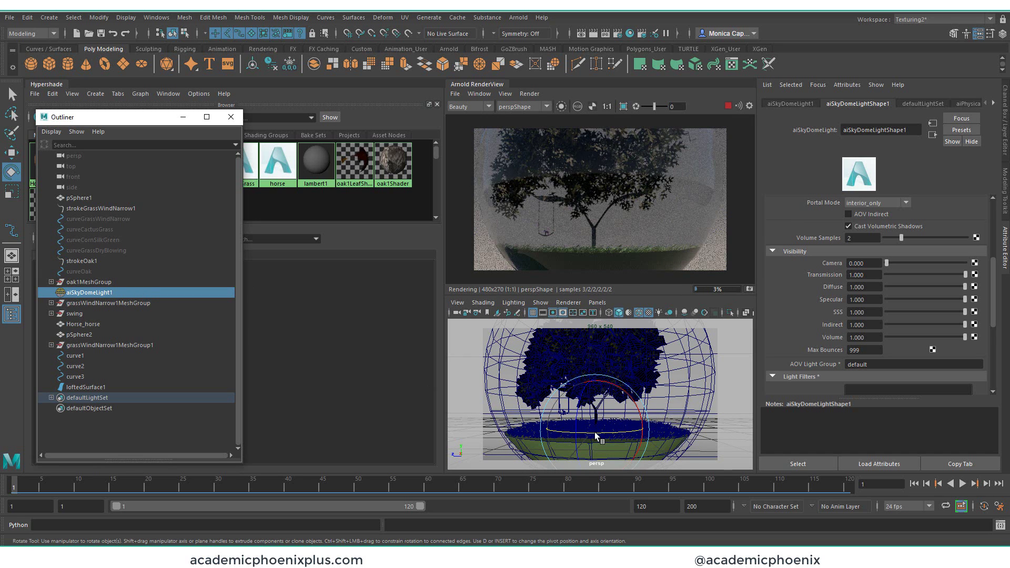
left_click(727, 106)
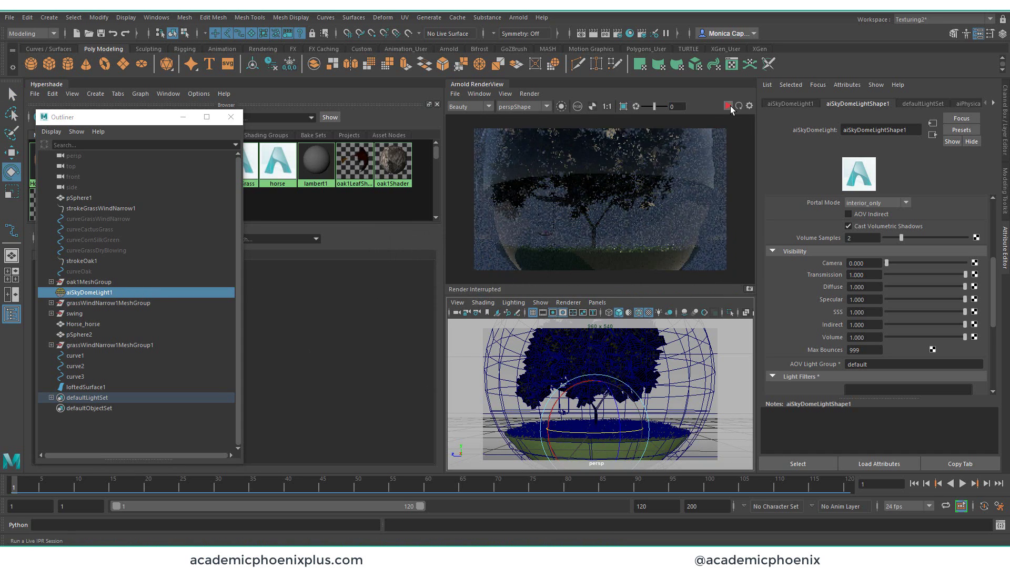
left_click(723, 189)
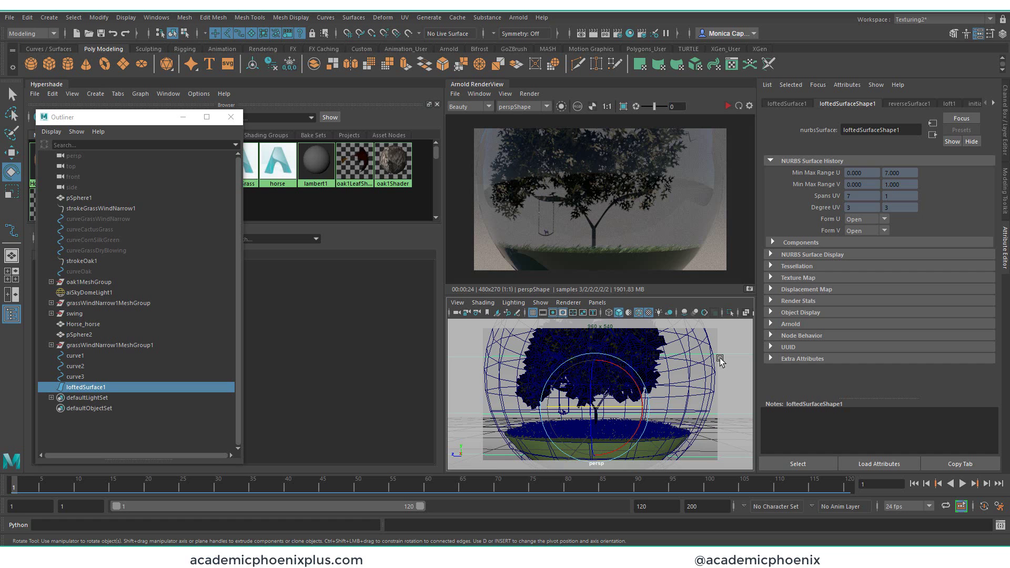
- Group the swing and horse into group1 and raise it to Y 0.111
left_click(598, 387)
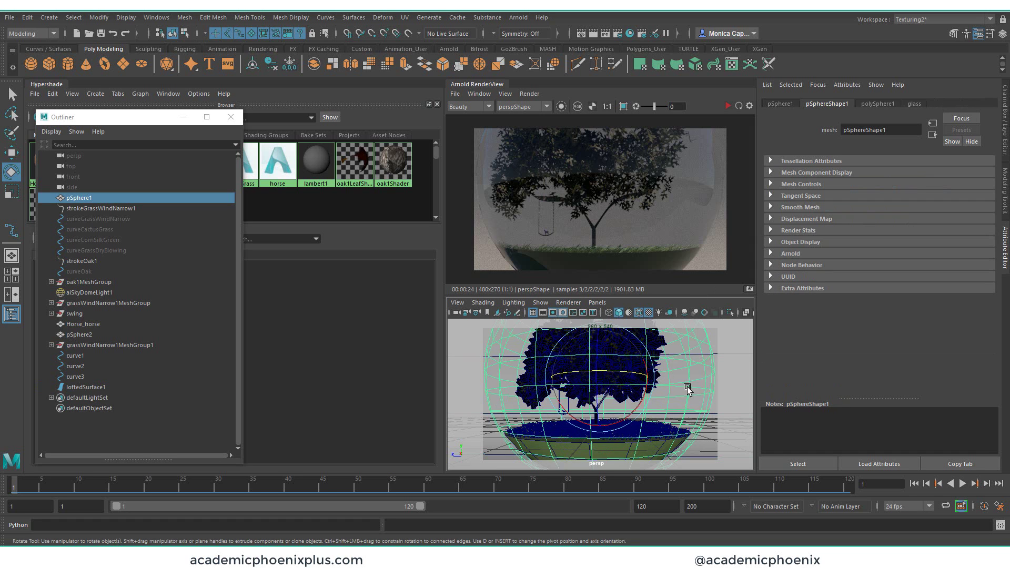
key("w")
scroll(597, 387, "up", 3)
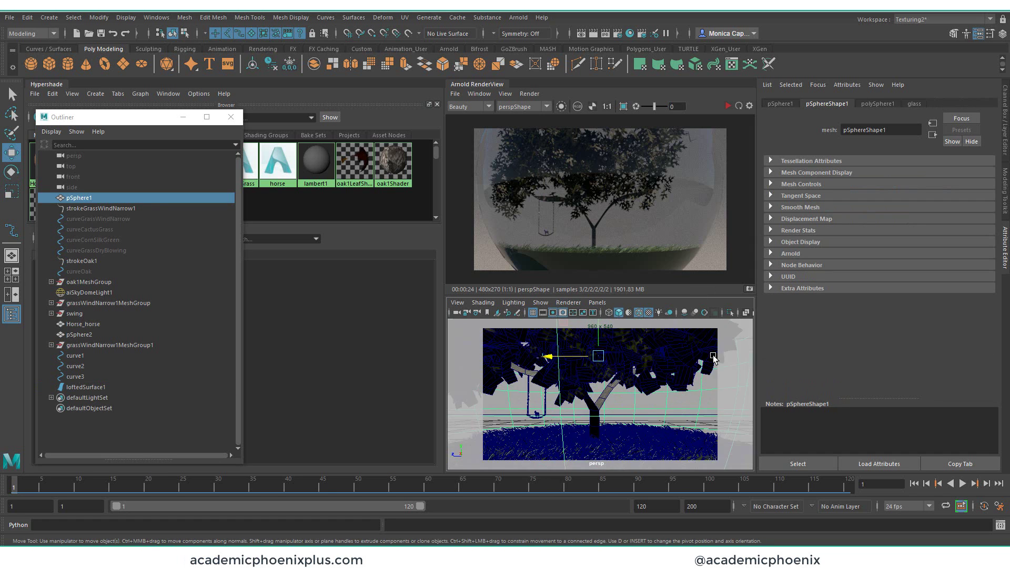
scroll(597, 387, "down", 3)
left_click(74, 313)
key("ctrl+g")
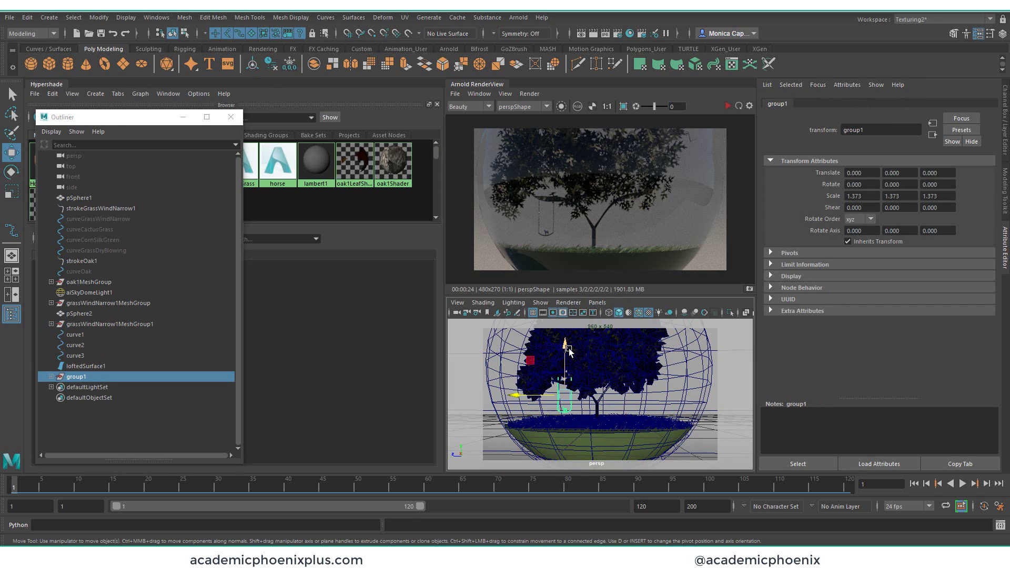
left_click_drag(565, 358, 565, 350)
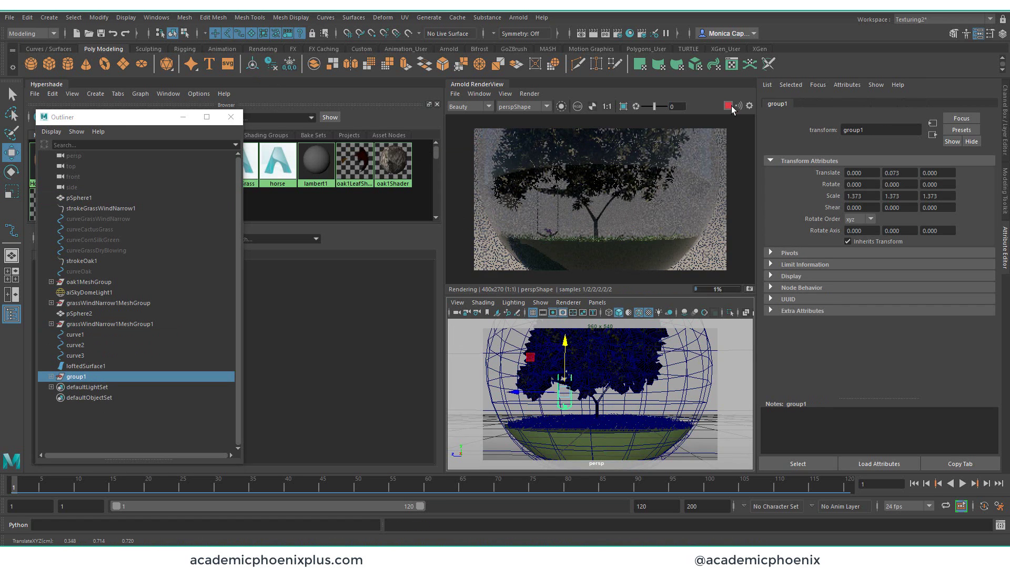
- Hide loftedSurface1 with Ctrl+H while restarting, then stopping, the interactive render
left_click(529, 93)
left_click(547, 196)
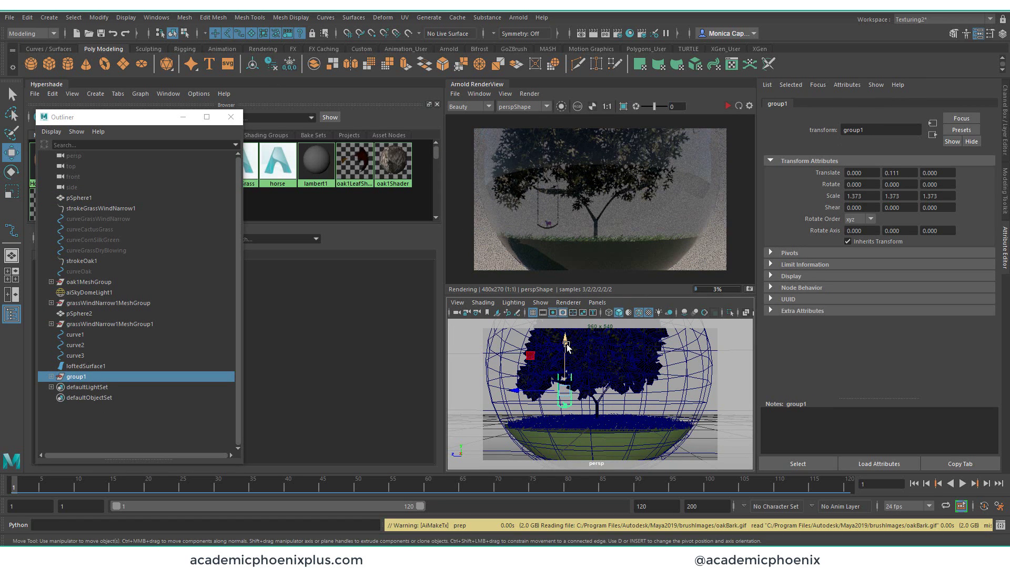
key("Left")
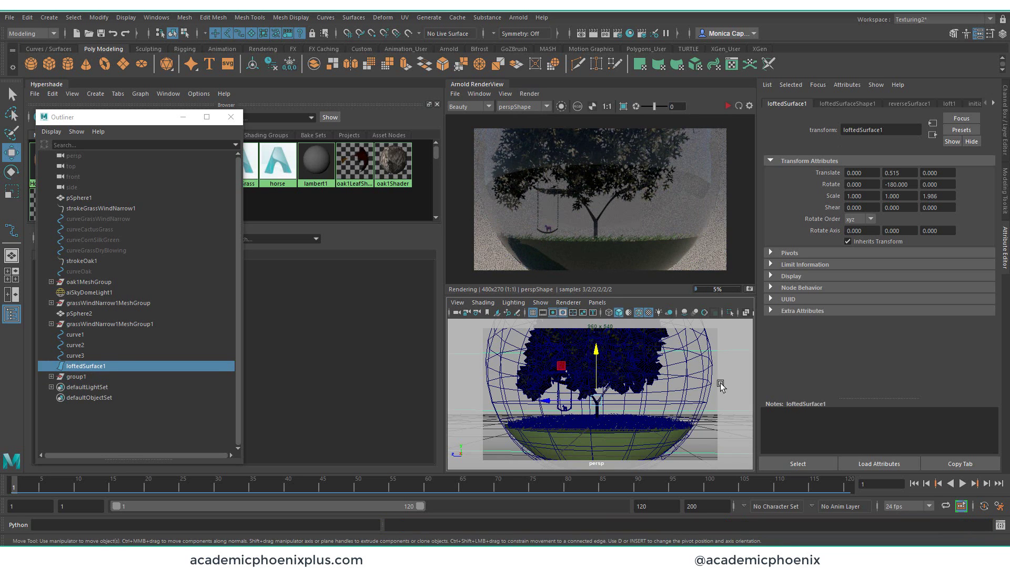
key("ctrl+h")
left_click(729, 107)
- Select the horse in group1 and lighten its material's Base Color pink
left_click(611, 372)
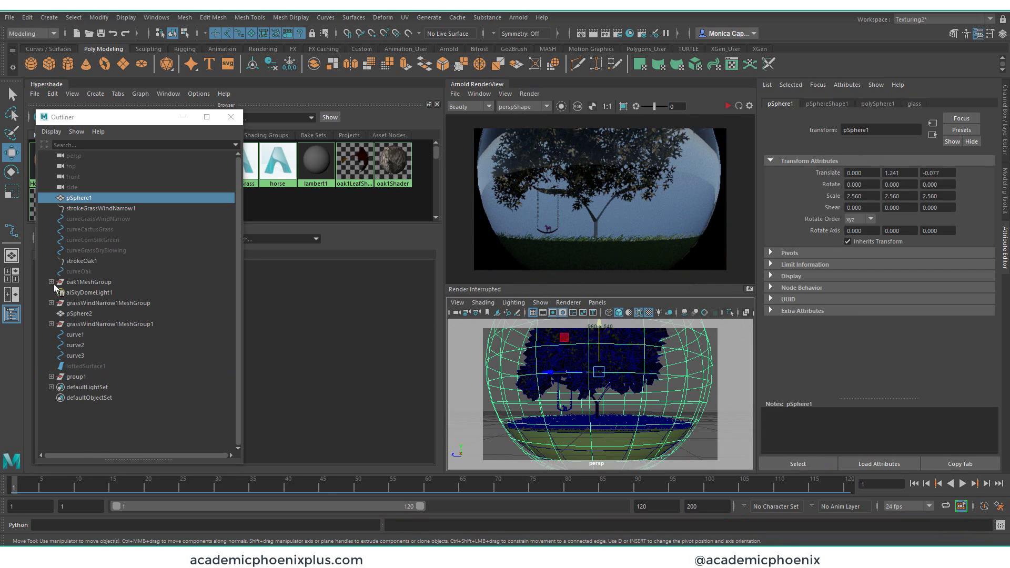
key("e")
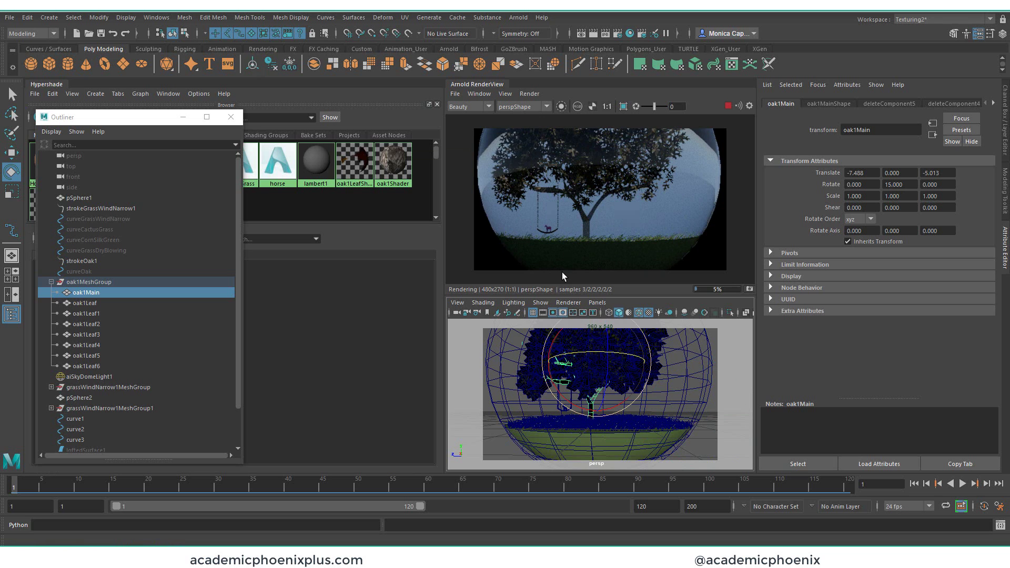
scroll(105, 385, "down", 3)
left_click(90, 440)
left_click(885, 104)
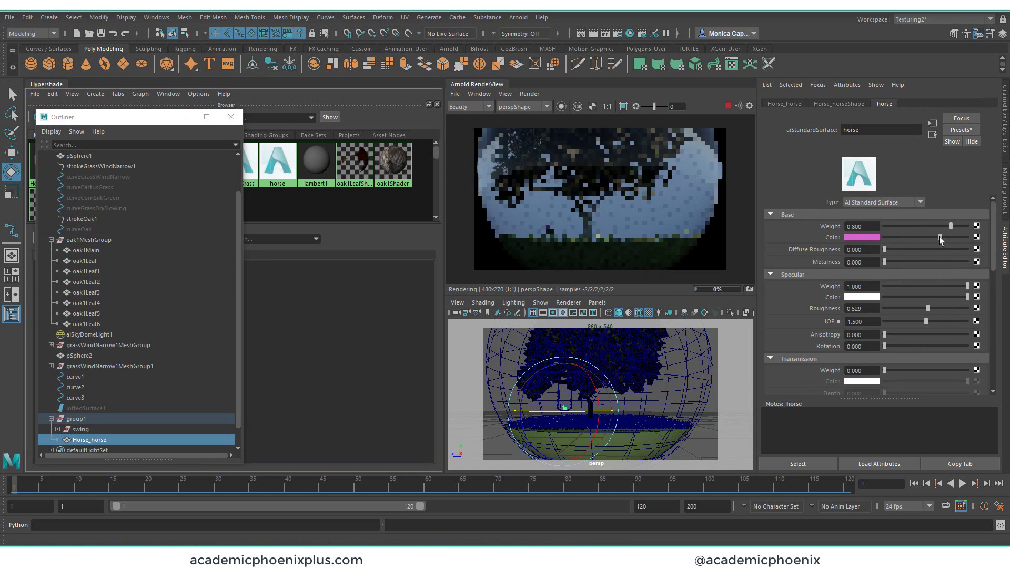
left_click_drag(941, 241, 969, 237)
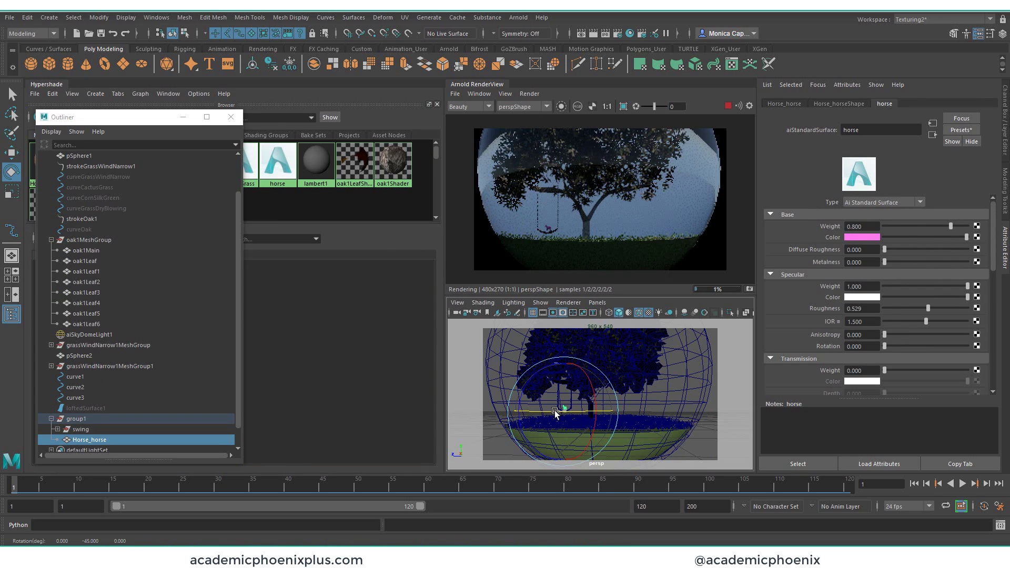
- Undock Arnold RenderView, show it full-screen for the 1280x720 render, and deselect the horse
left_click_drag(478, 84, 414, 112)
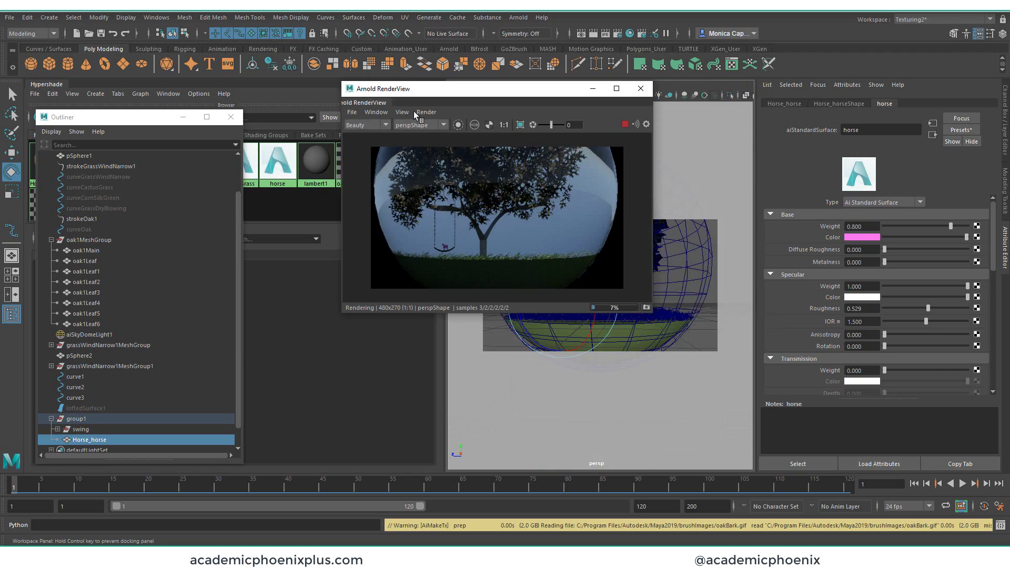
right_click(368, 104)
left_click(628, 37)
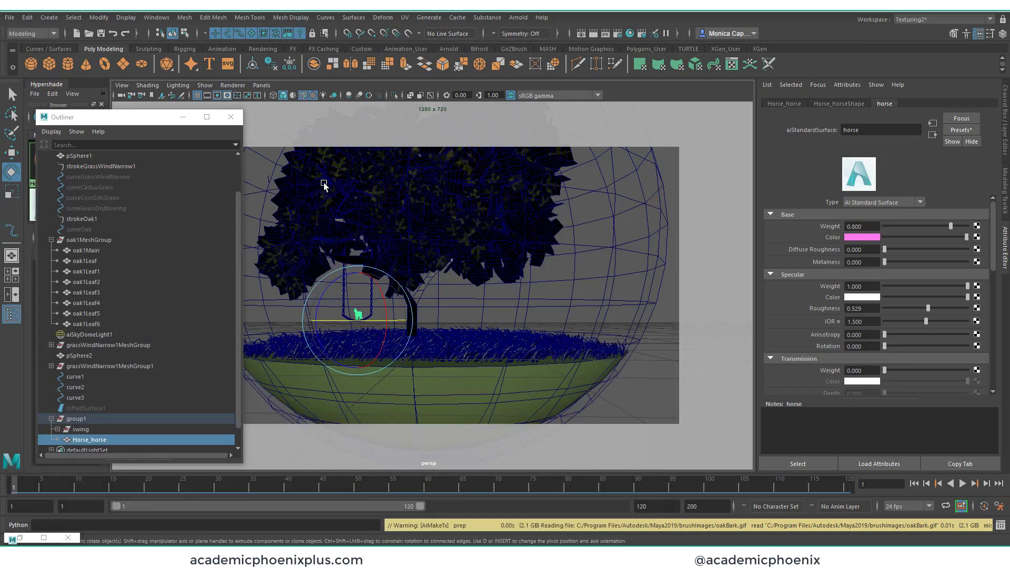
left_click(357, 260)
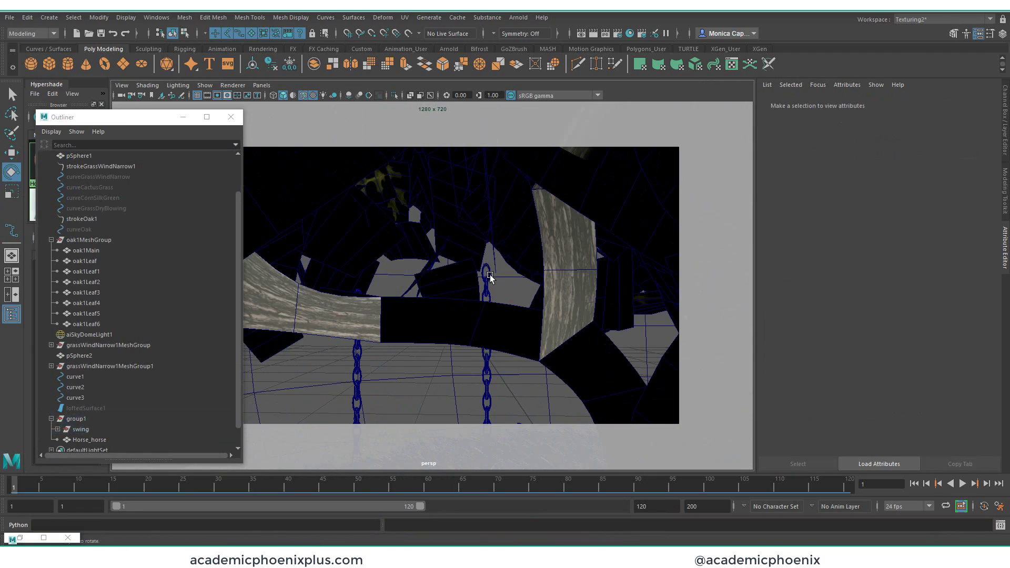